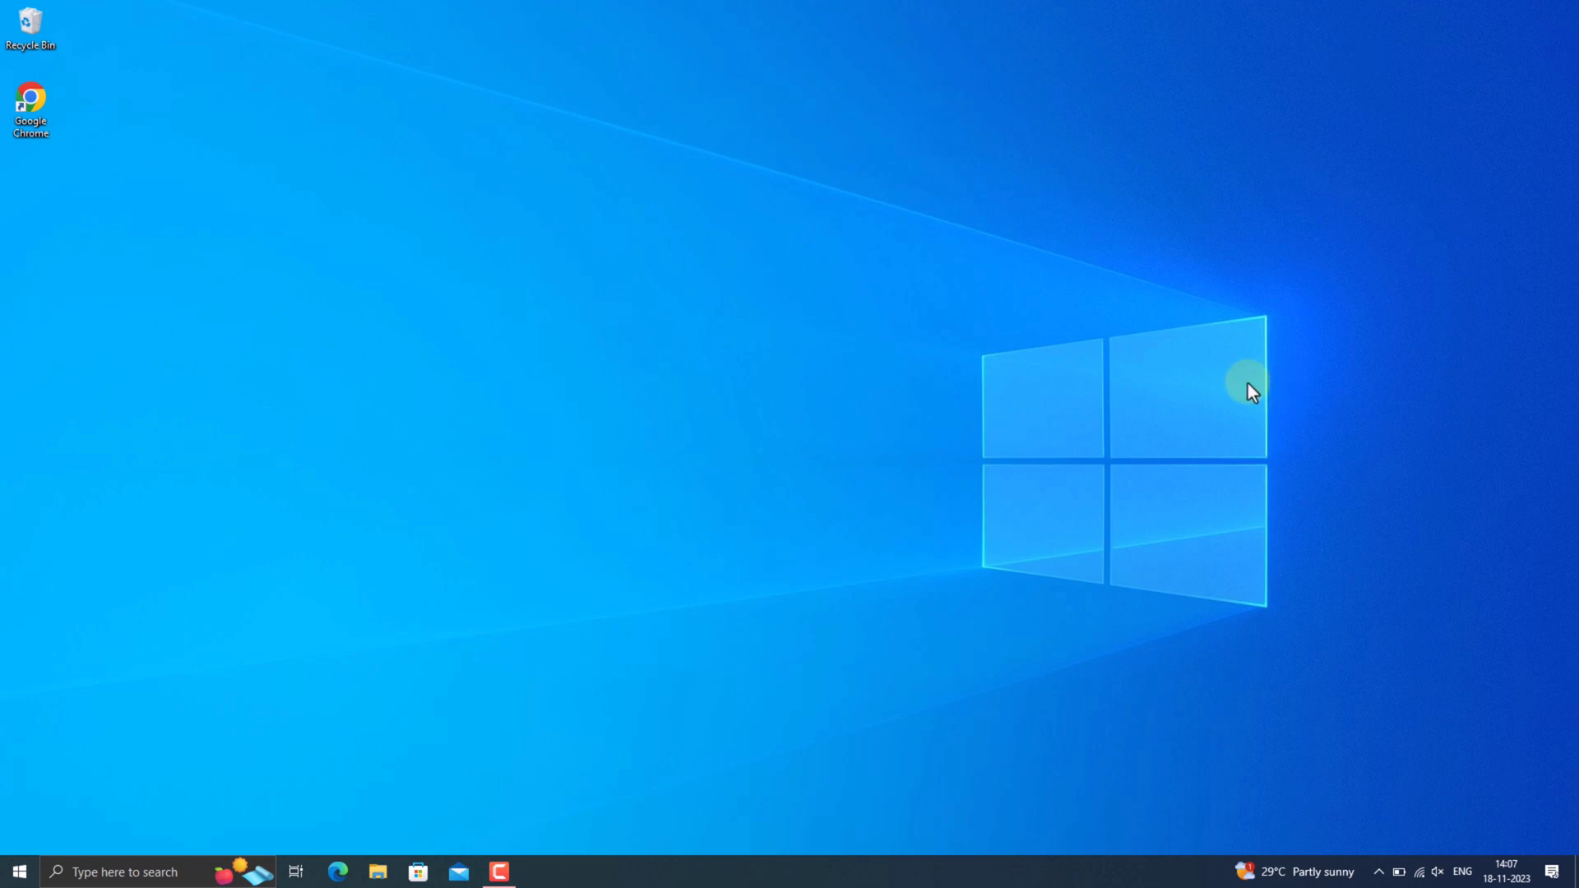
Open Google Chrome, search Google for "oracle java", and go to Oracle's Java Downloads page.
{"action": "double_click", "coordinate": [29, 105]}
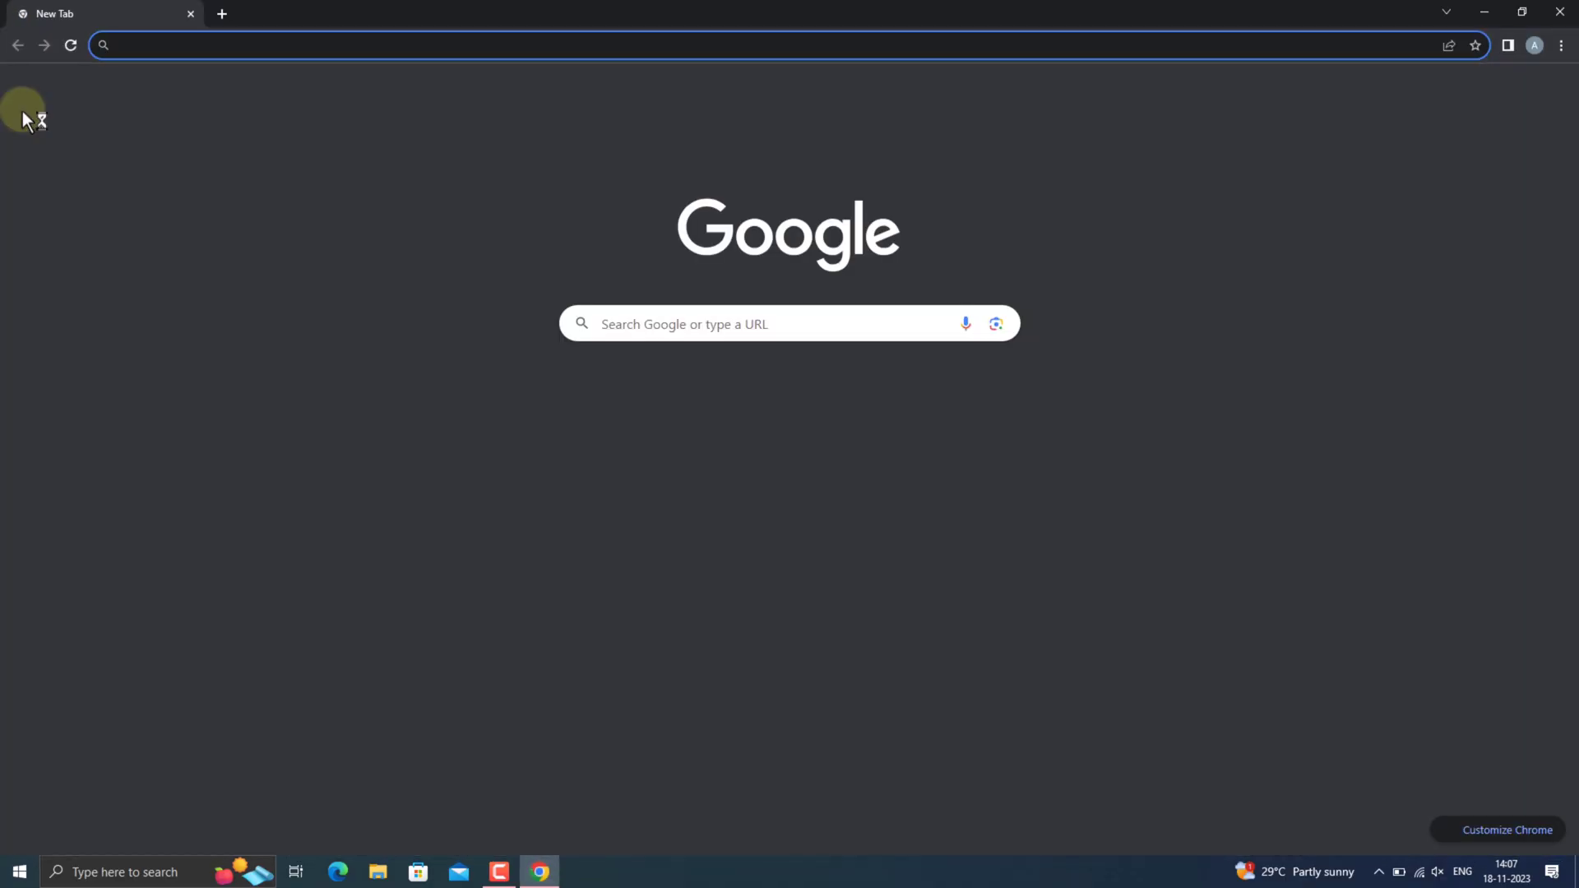
{"action": "left_click", "coordinate": [704, 322]}
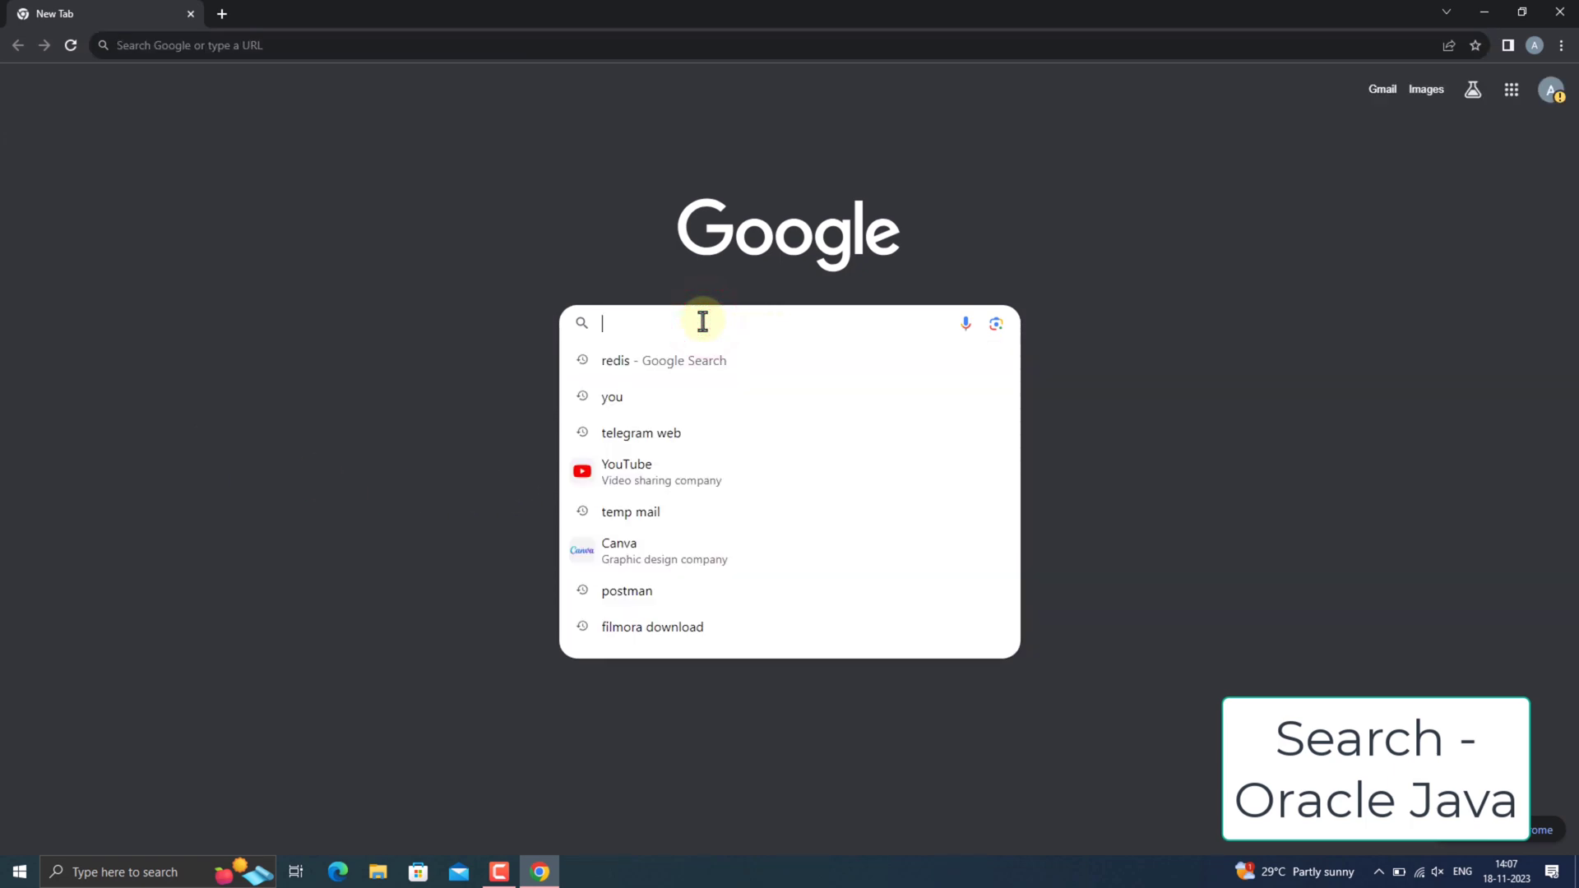
{"action": "type", "text": "oracle java"}
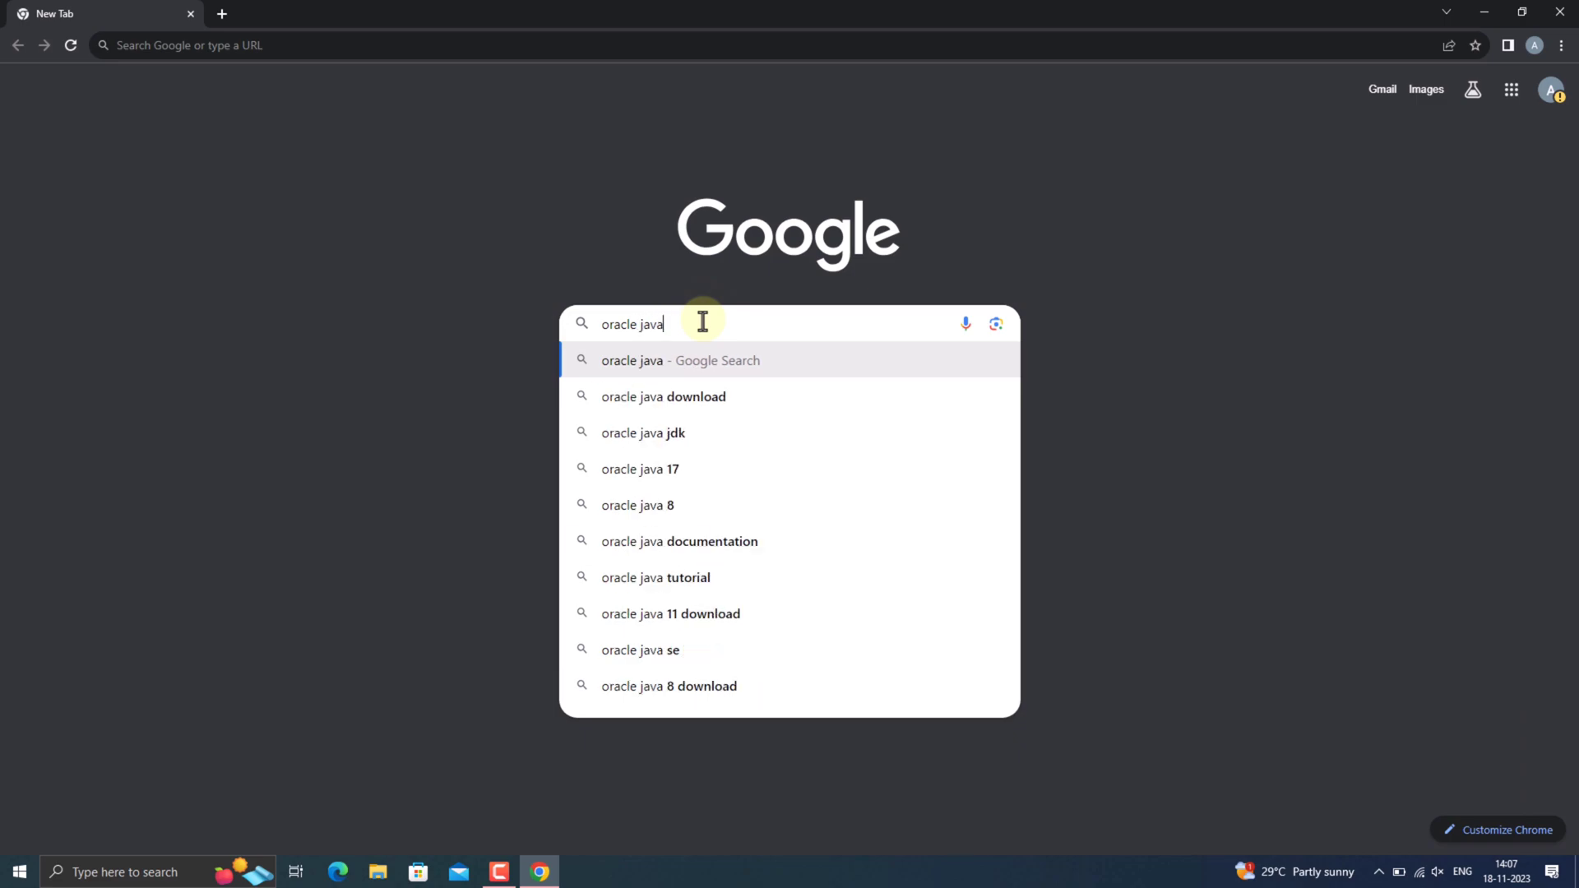
{"action": "key", "text": "Return"}
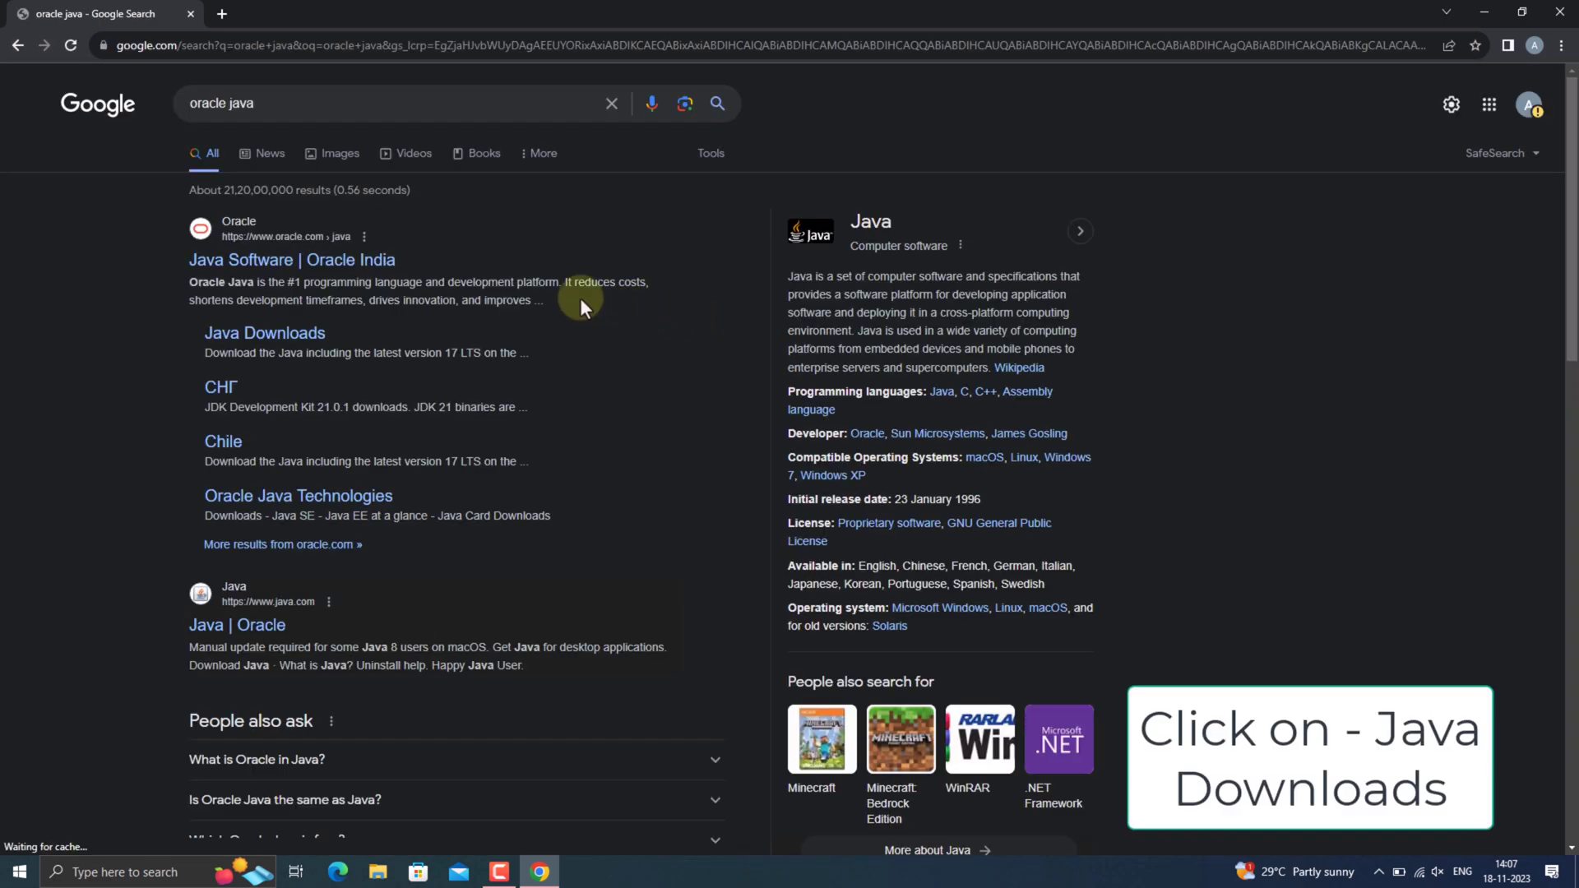
{"action": "left_click", "coordinate": [280, 335]}
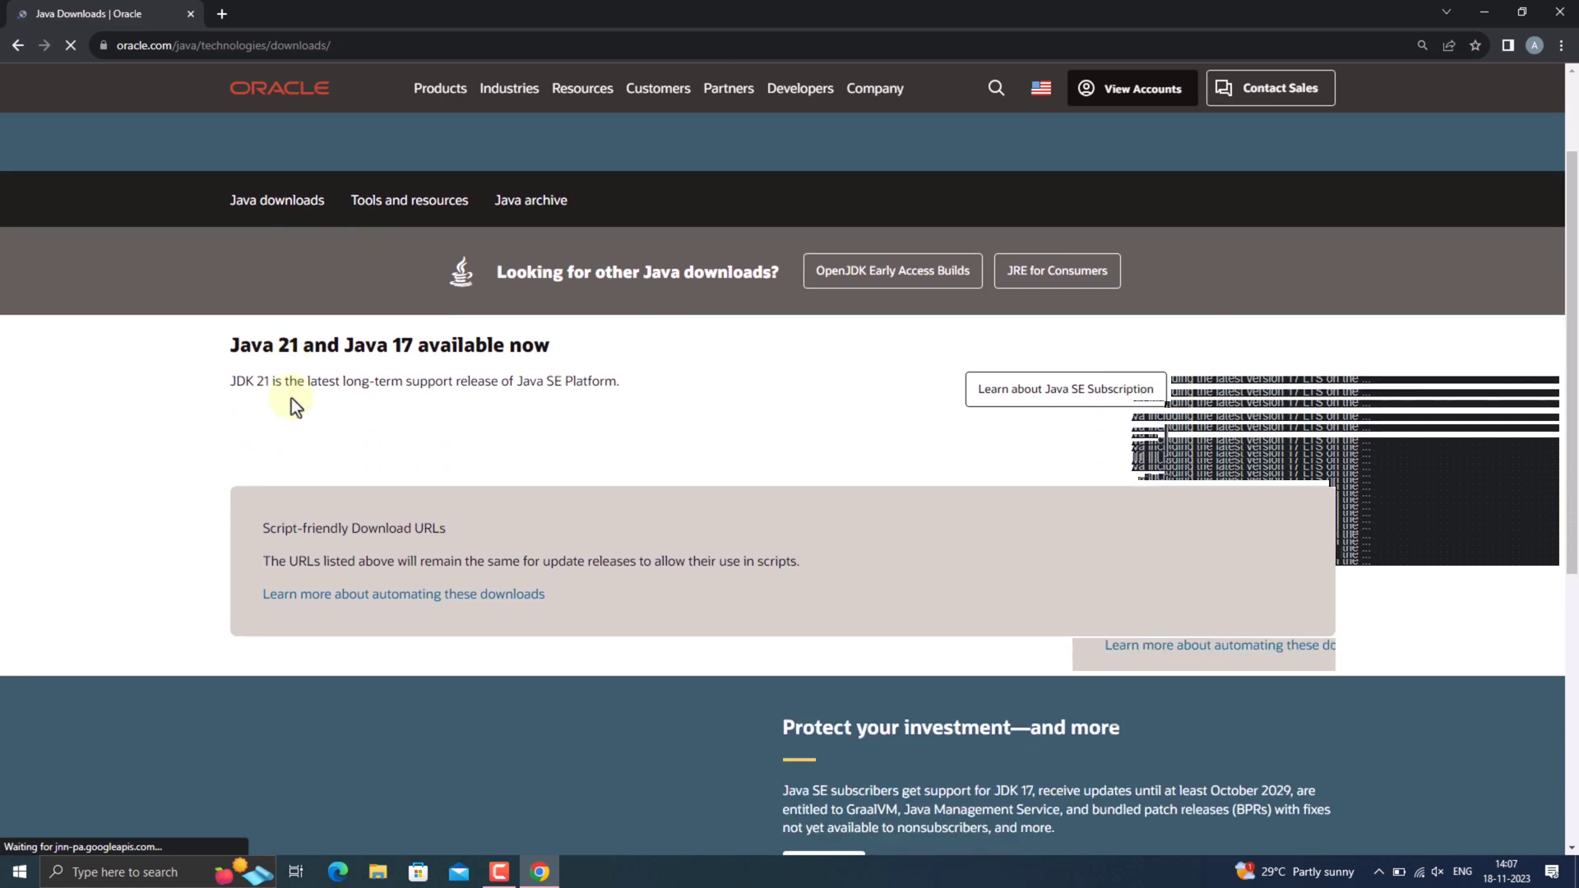
Download the JDK 21 x64 Installer for Windows (jdk-21_windows-x64_bin.exe) and dismiss the country site prompt.
{"action": "scroll", "coordinate": [291, 398], "scroll_direction": "down", "scroll_amount": 4}
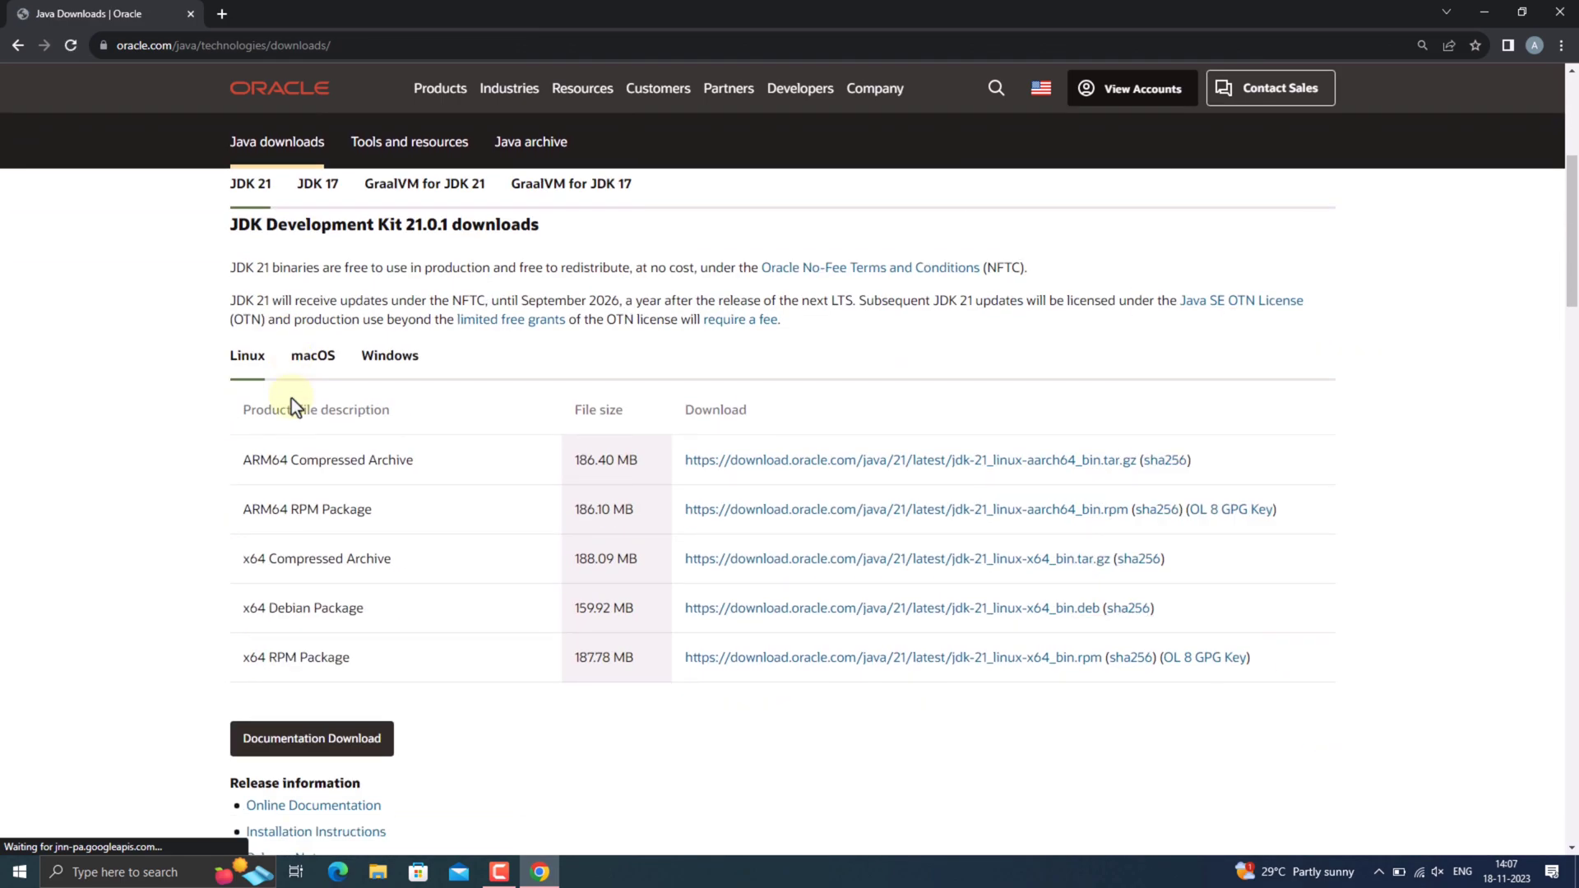
{"action": "left_click", "coordinate": [389, 360]}
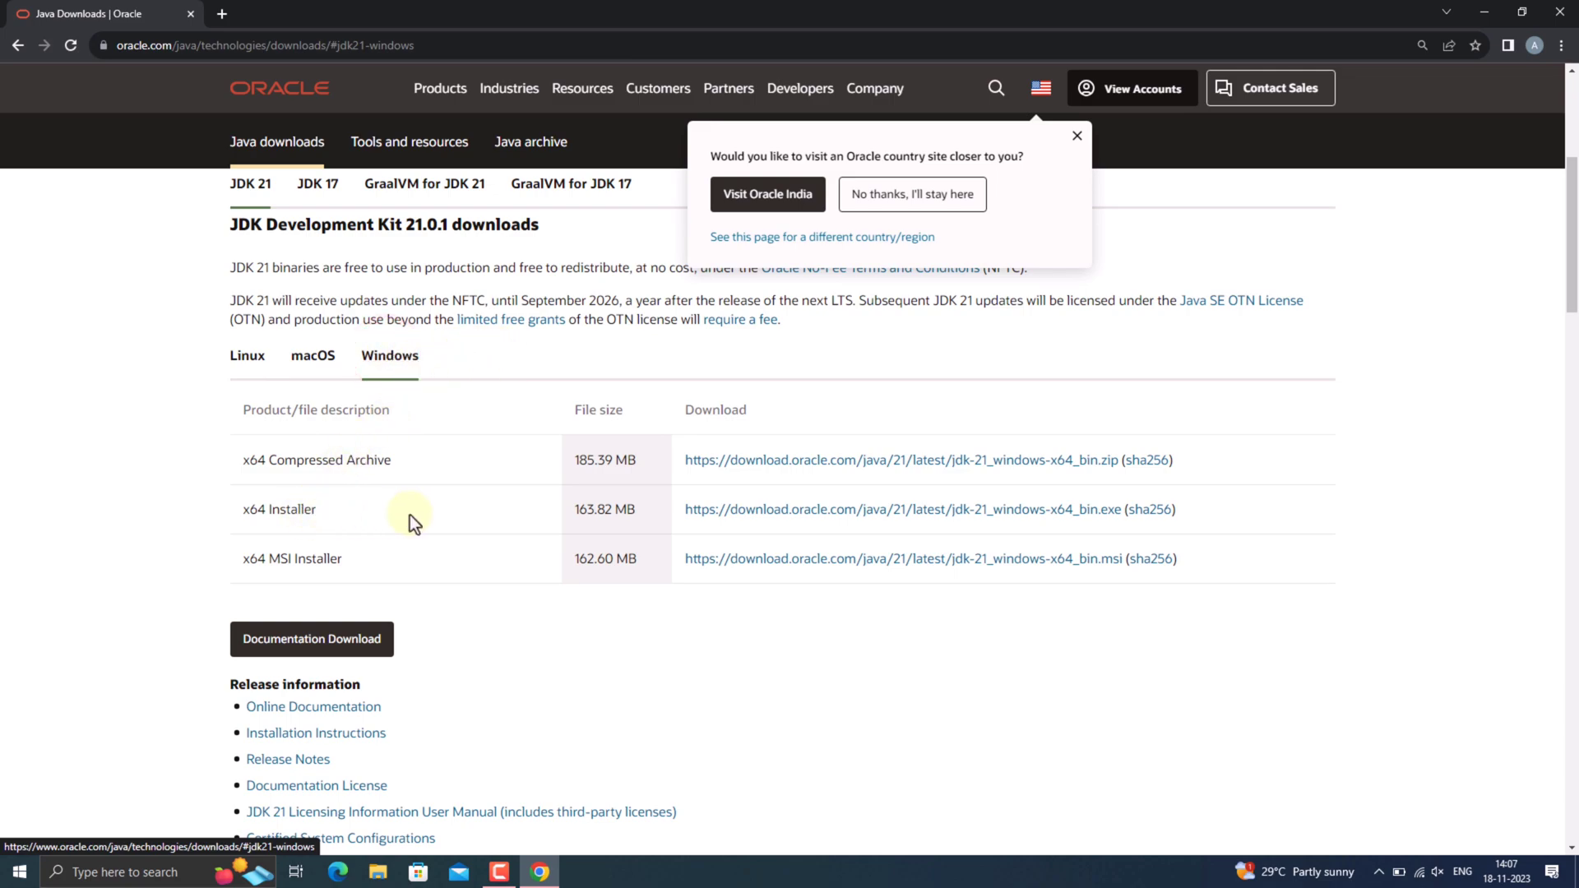
{"action": "left_click", "coordinate": [823, 518]}
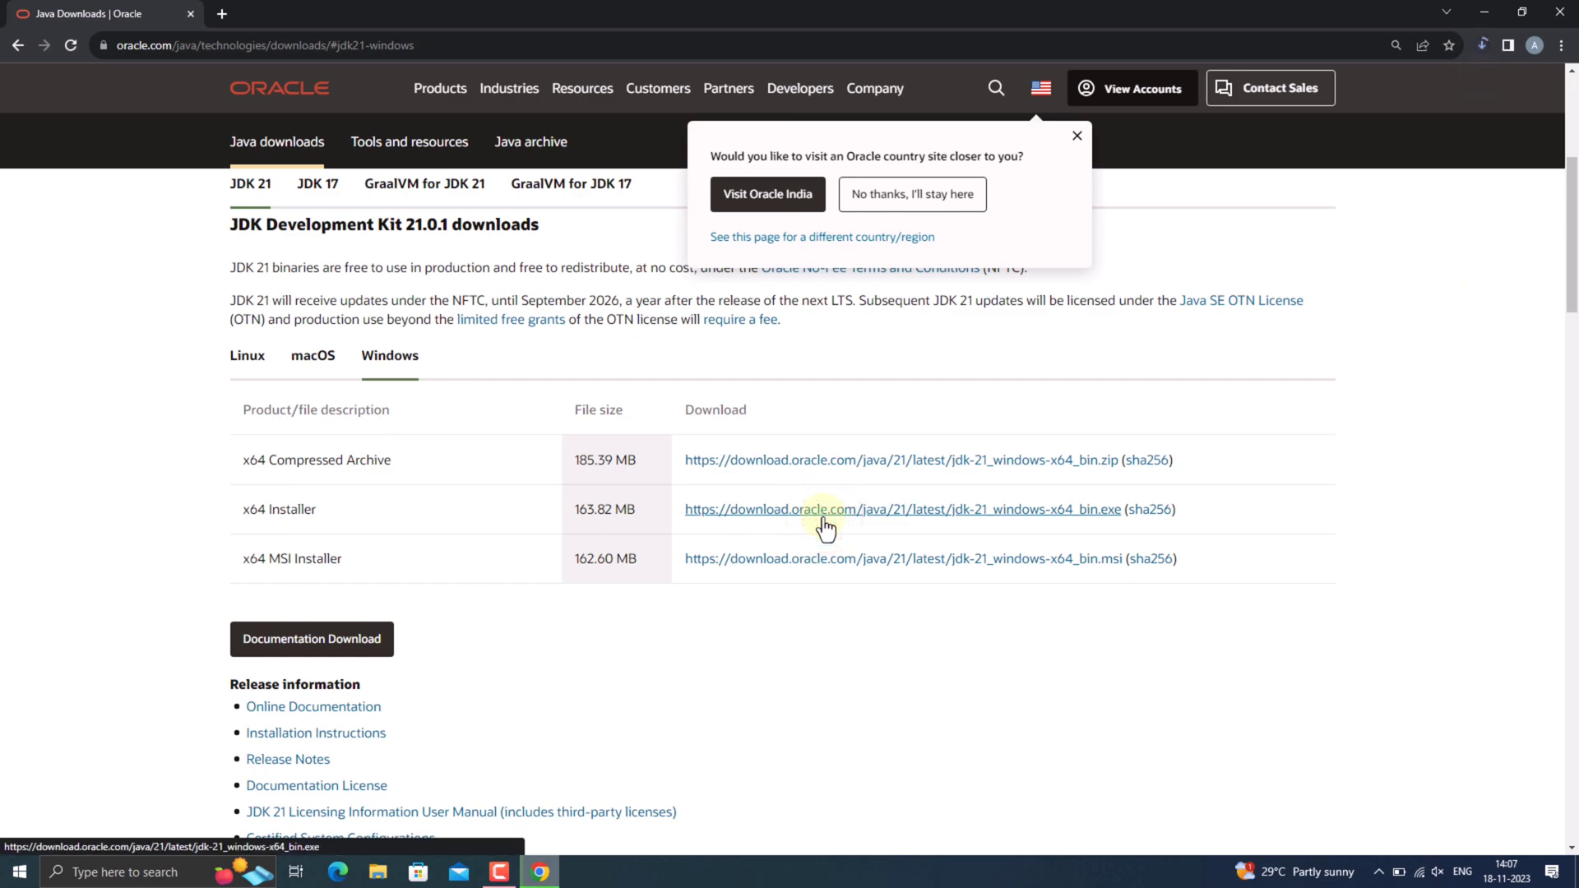
{"action": "left_click", "coordinate": [1077, 135]}
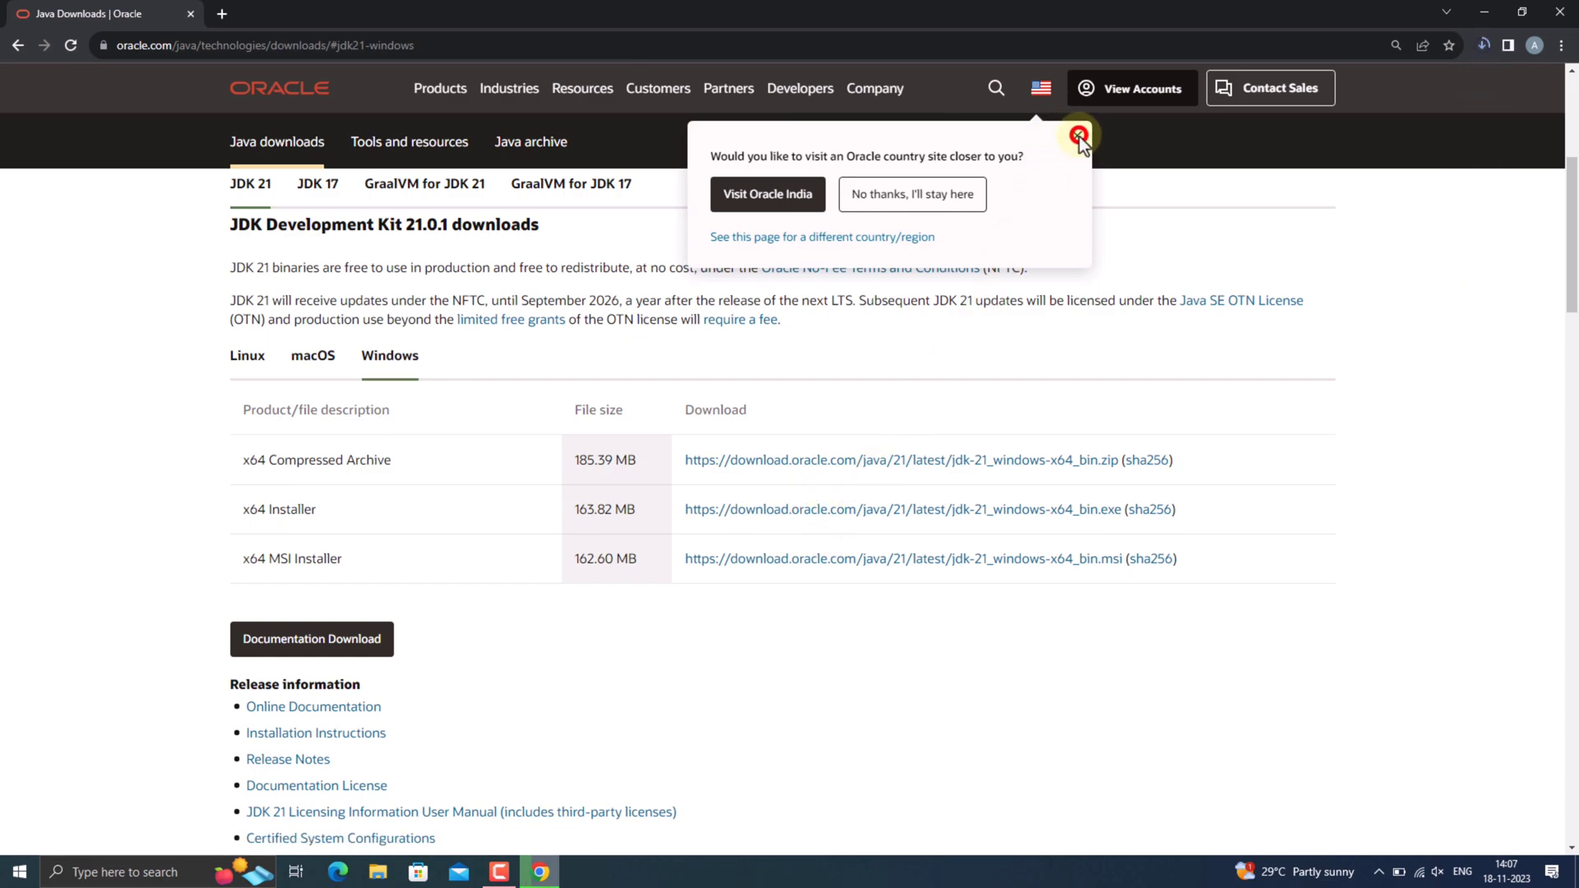
Show the downloaded jdk-21_windows-x64_bin file in its folder and run it to install the JDK with the default settings.
{"action": "left_click", "coordinate": [1483, 44]}
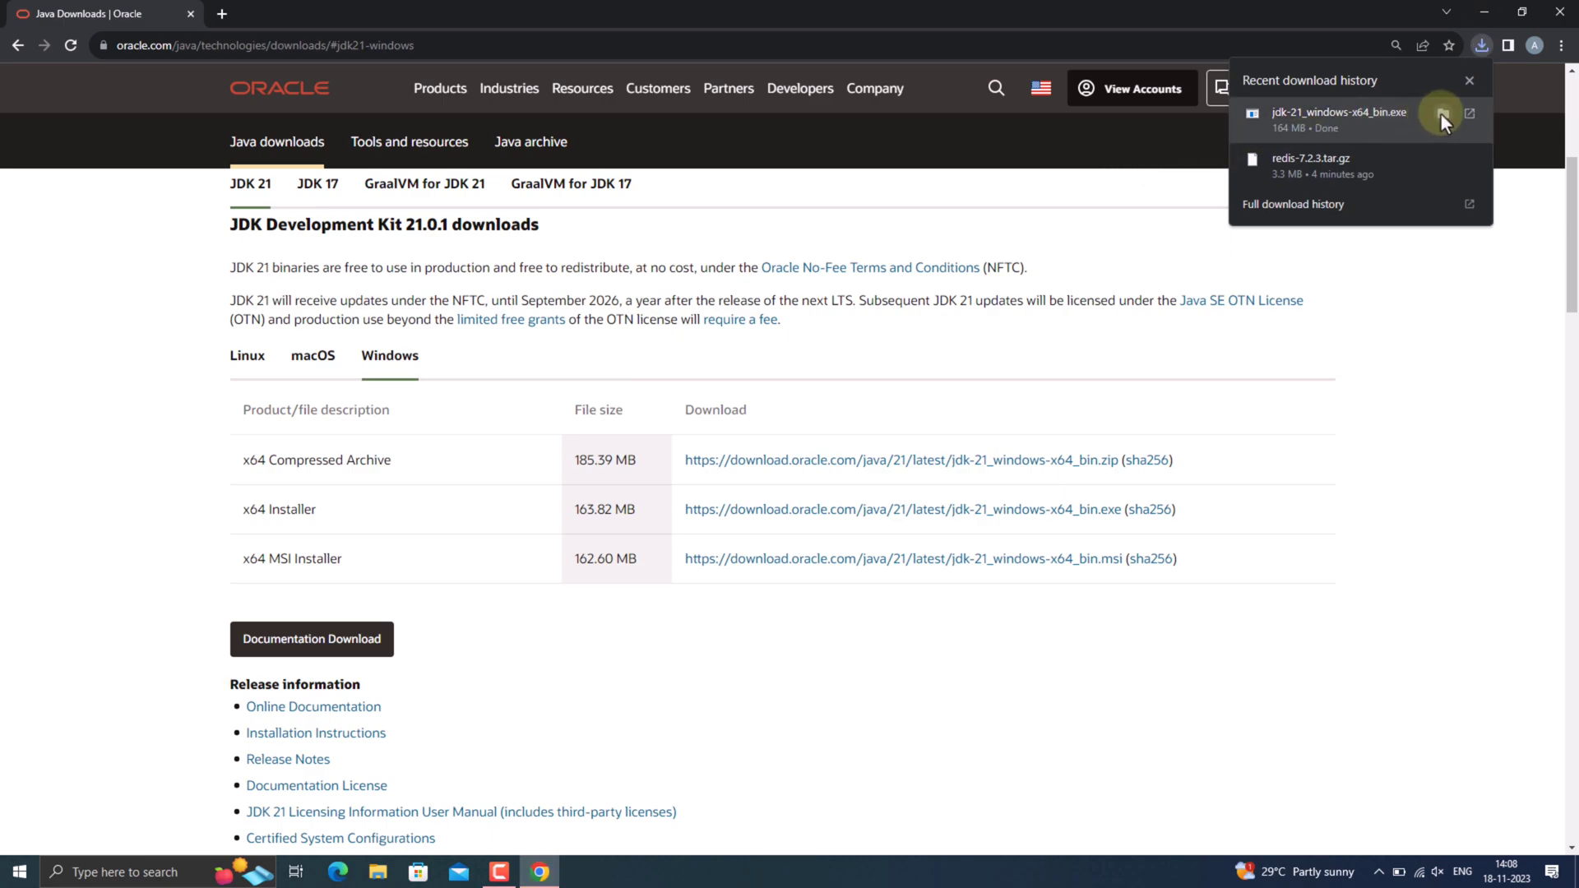
{"action": "left_click", "coordinate": [1440, 114]}
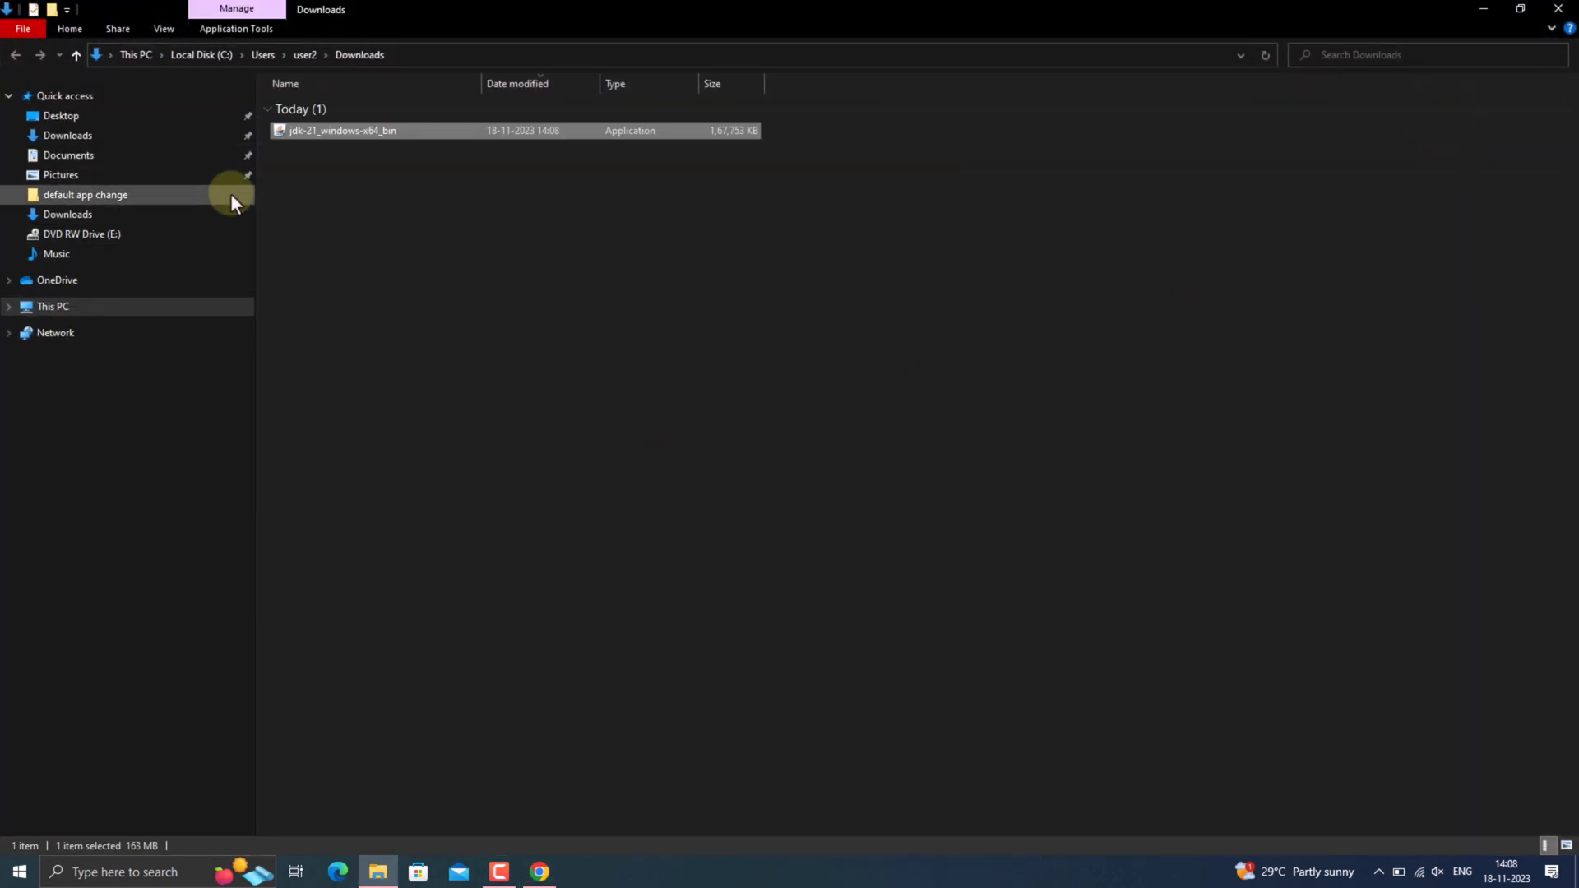
{"action": "double_click", "coordinate": [426, 130]}
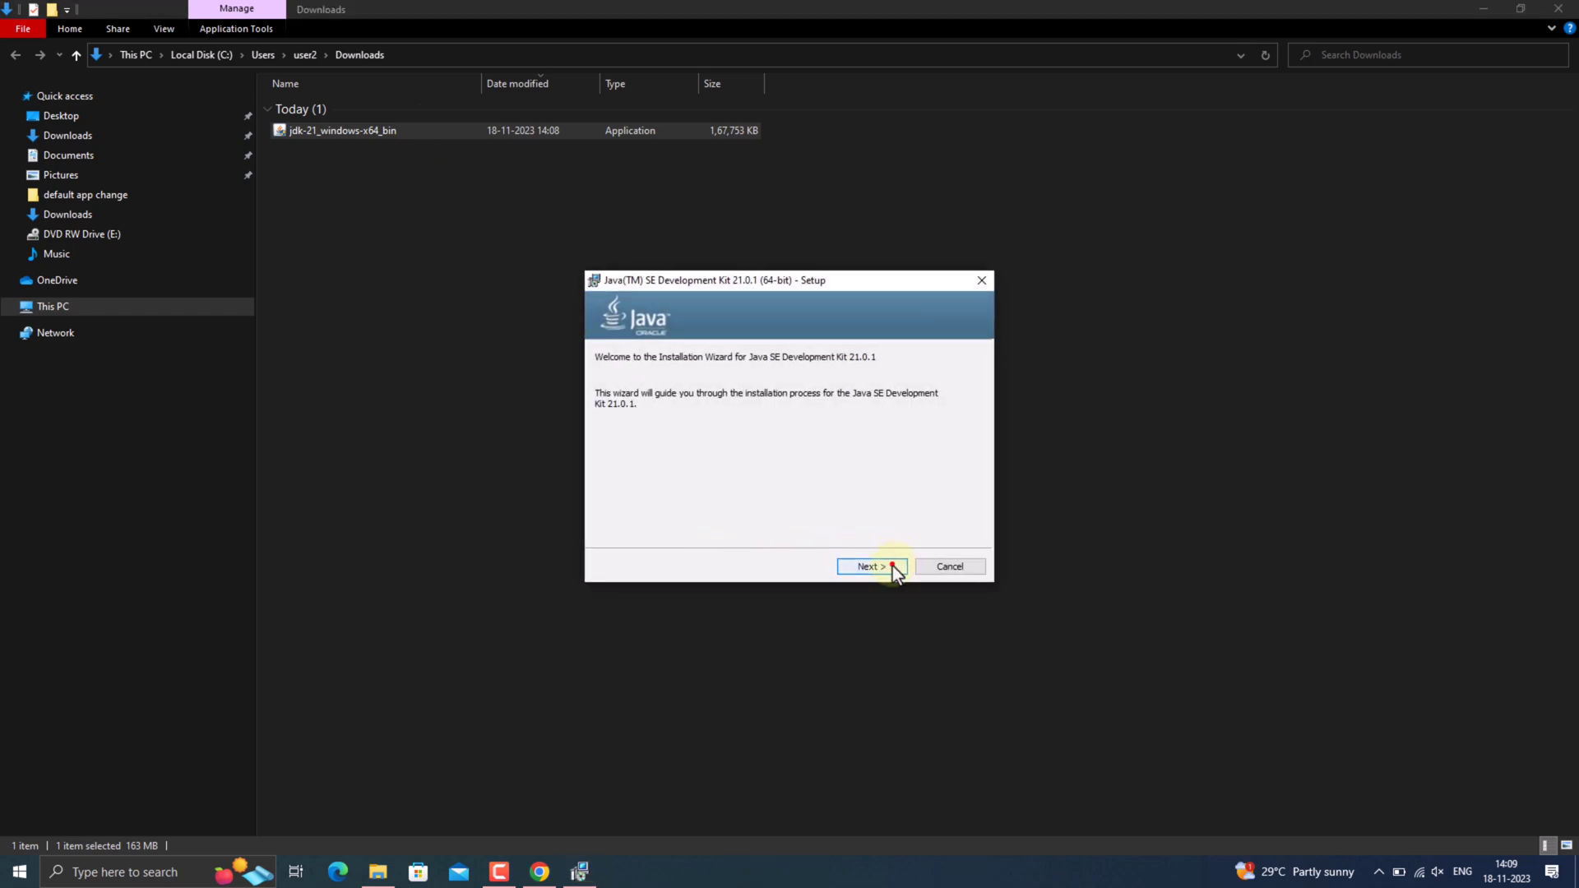
{"action": "left_click", "coordinate": [891, 566]}
{"action": "left_click", "coordinate": [890, 564]}
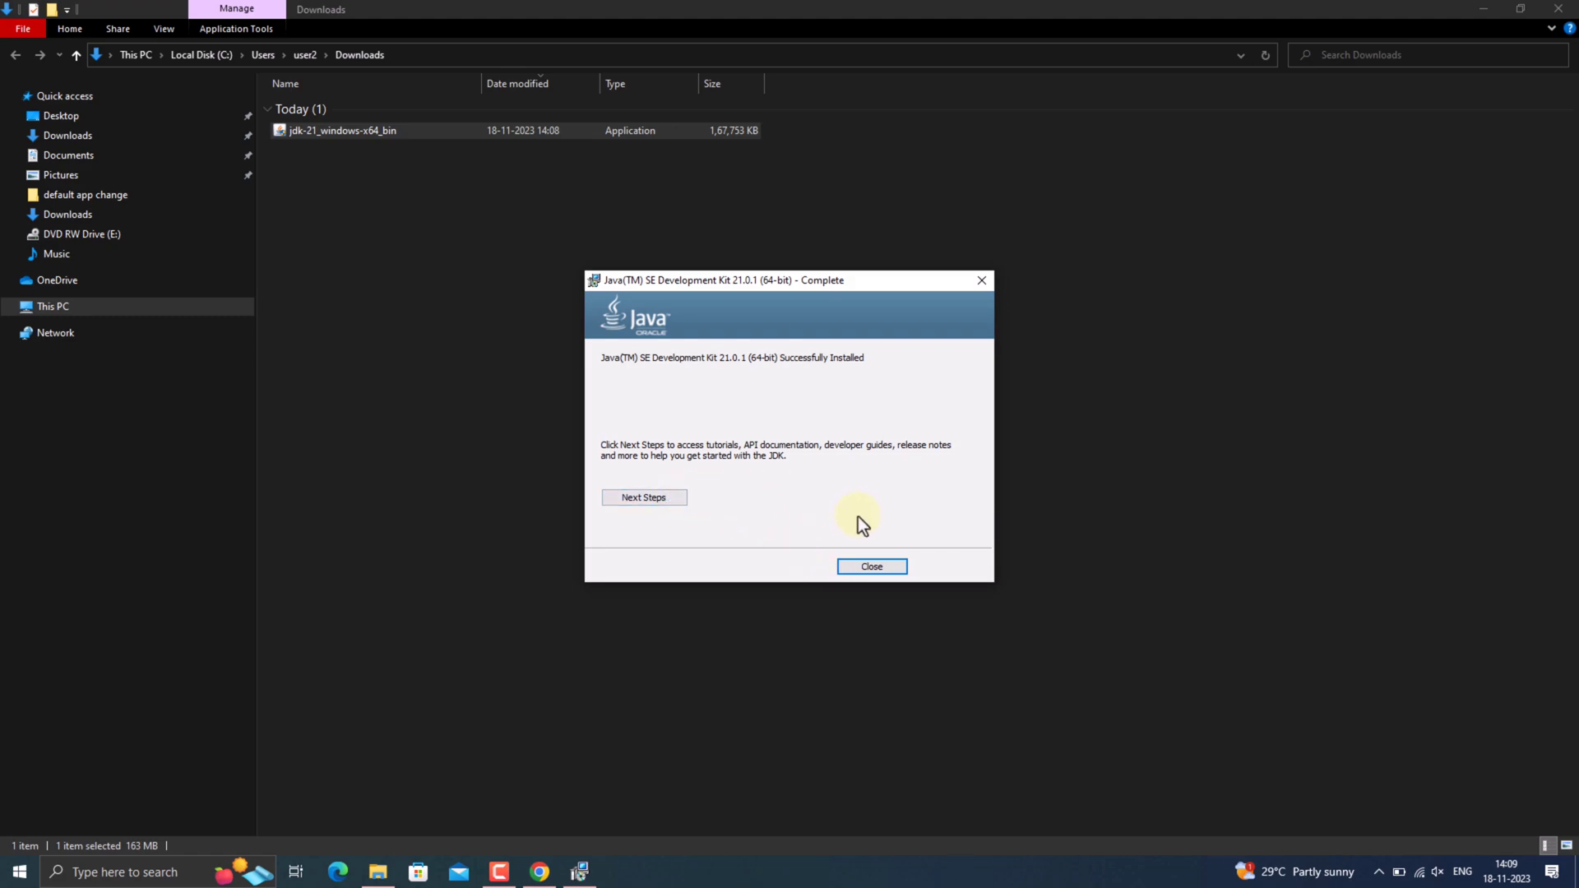
{"action": "left_click", "coordinate": [872, 566]}
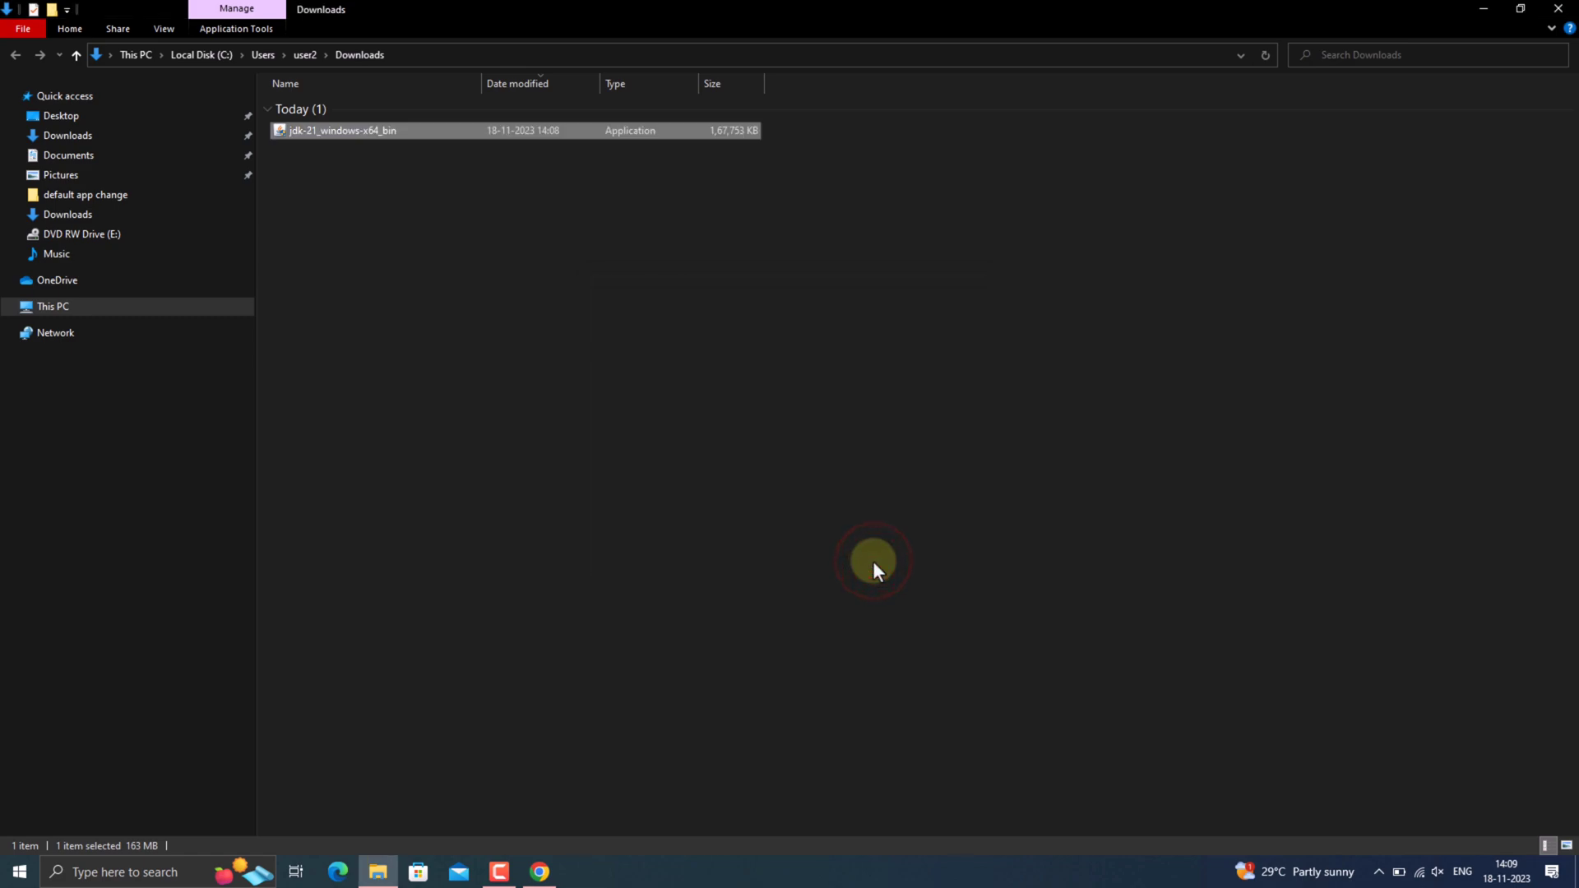
{"action": "left_click", "coordinate": [630, 358]}
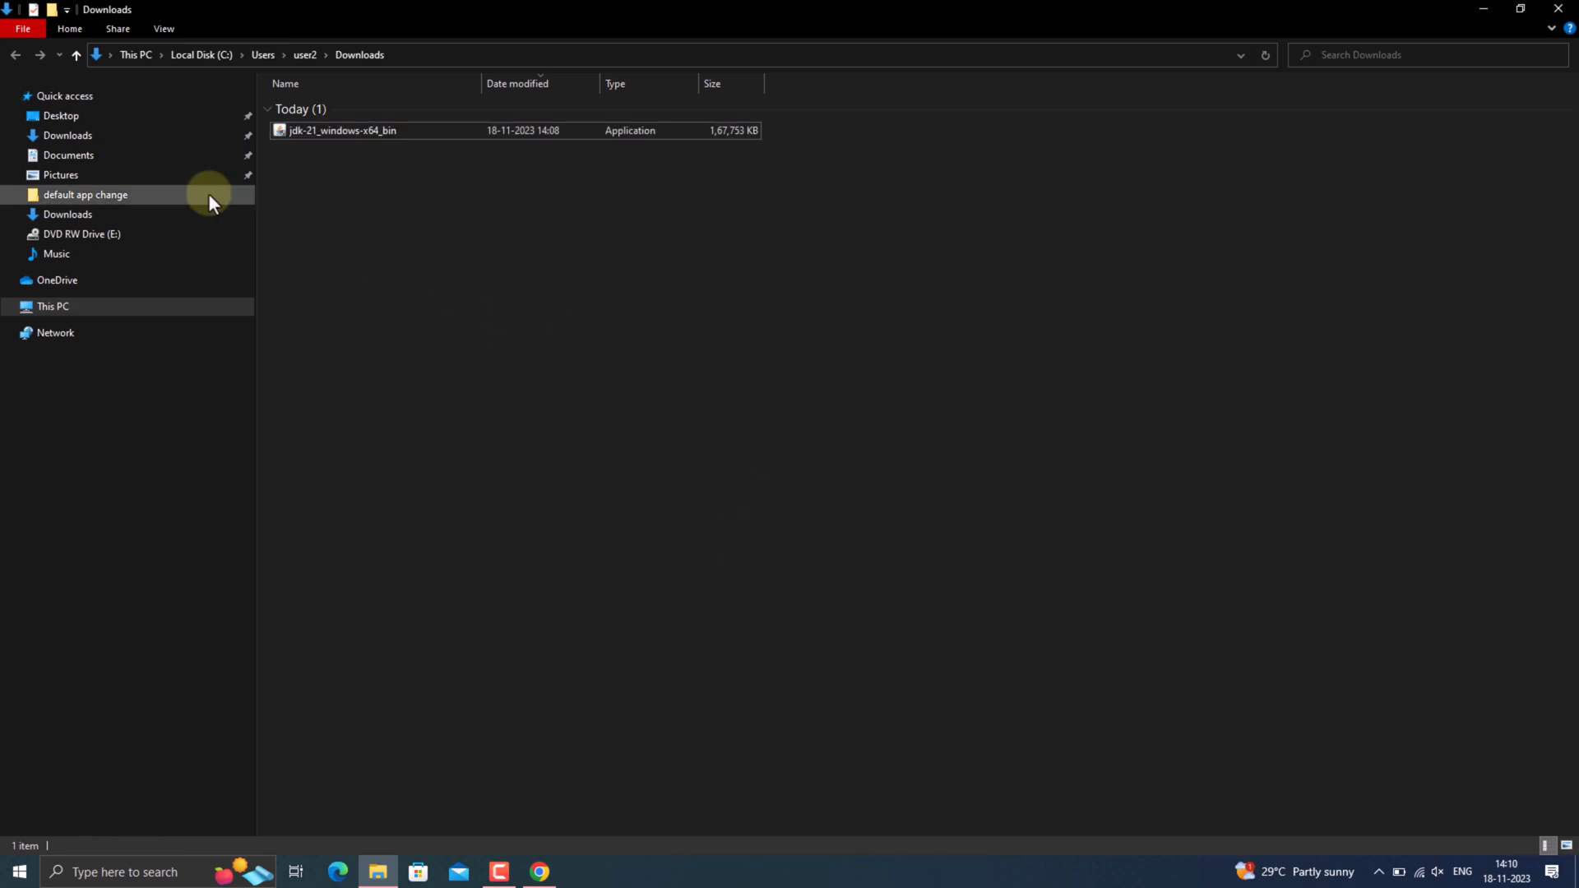
Browse from This PC to the folder C:\Program Files\Java\jdk-21\bin.
{"action": "left_click", "coordinate": [102, 306]}
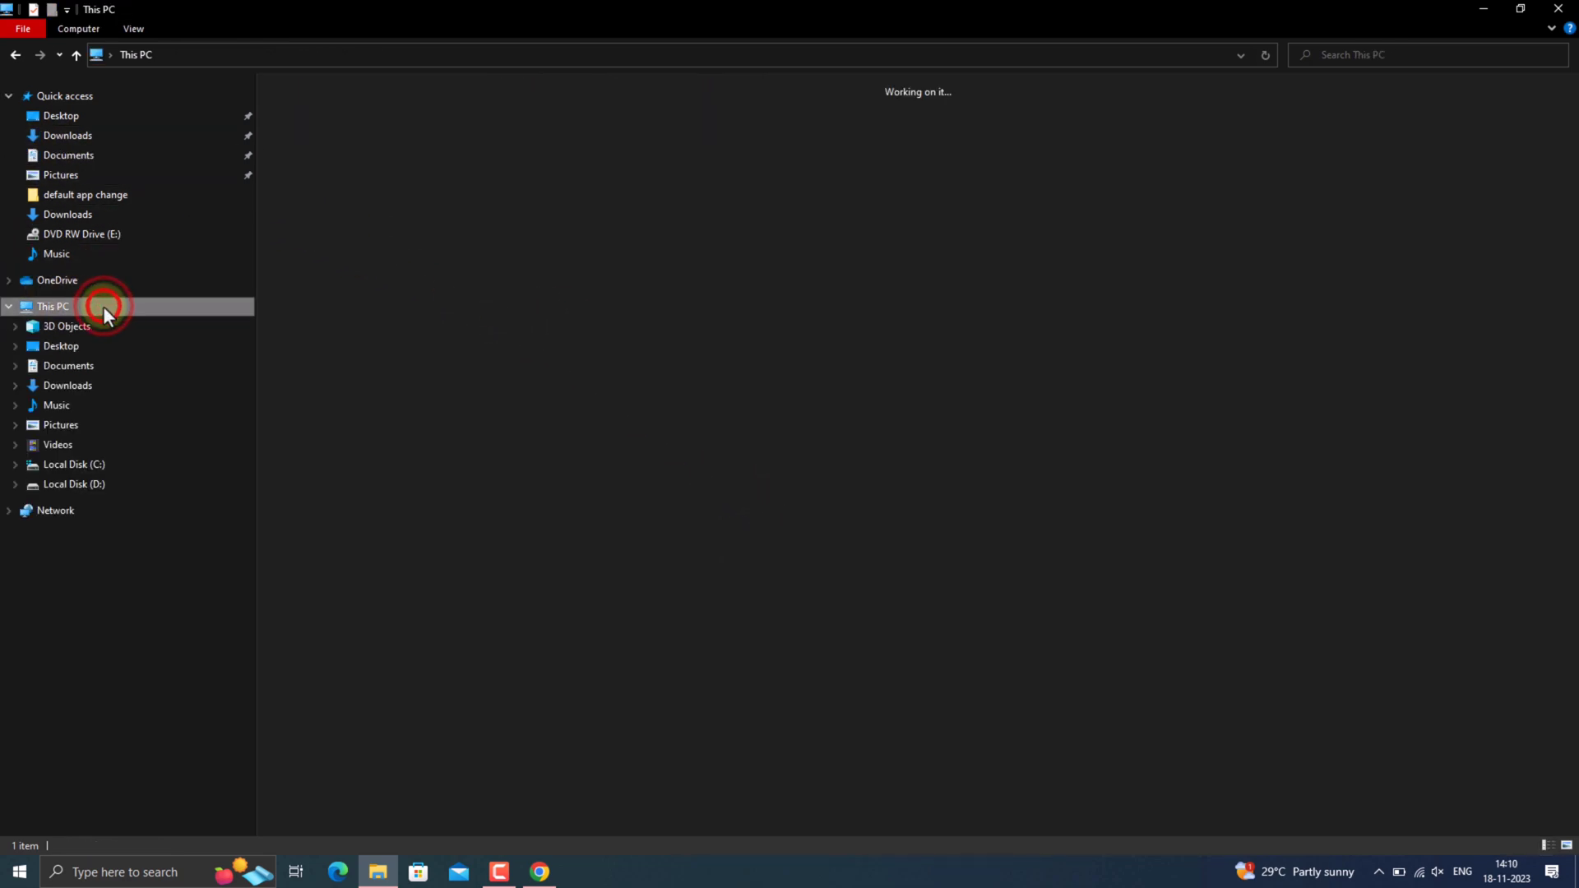
{"action": "double_click", "coordinate": [327, 241]}
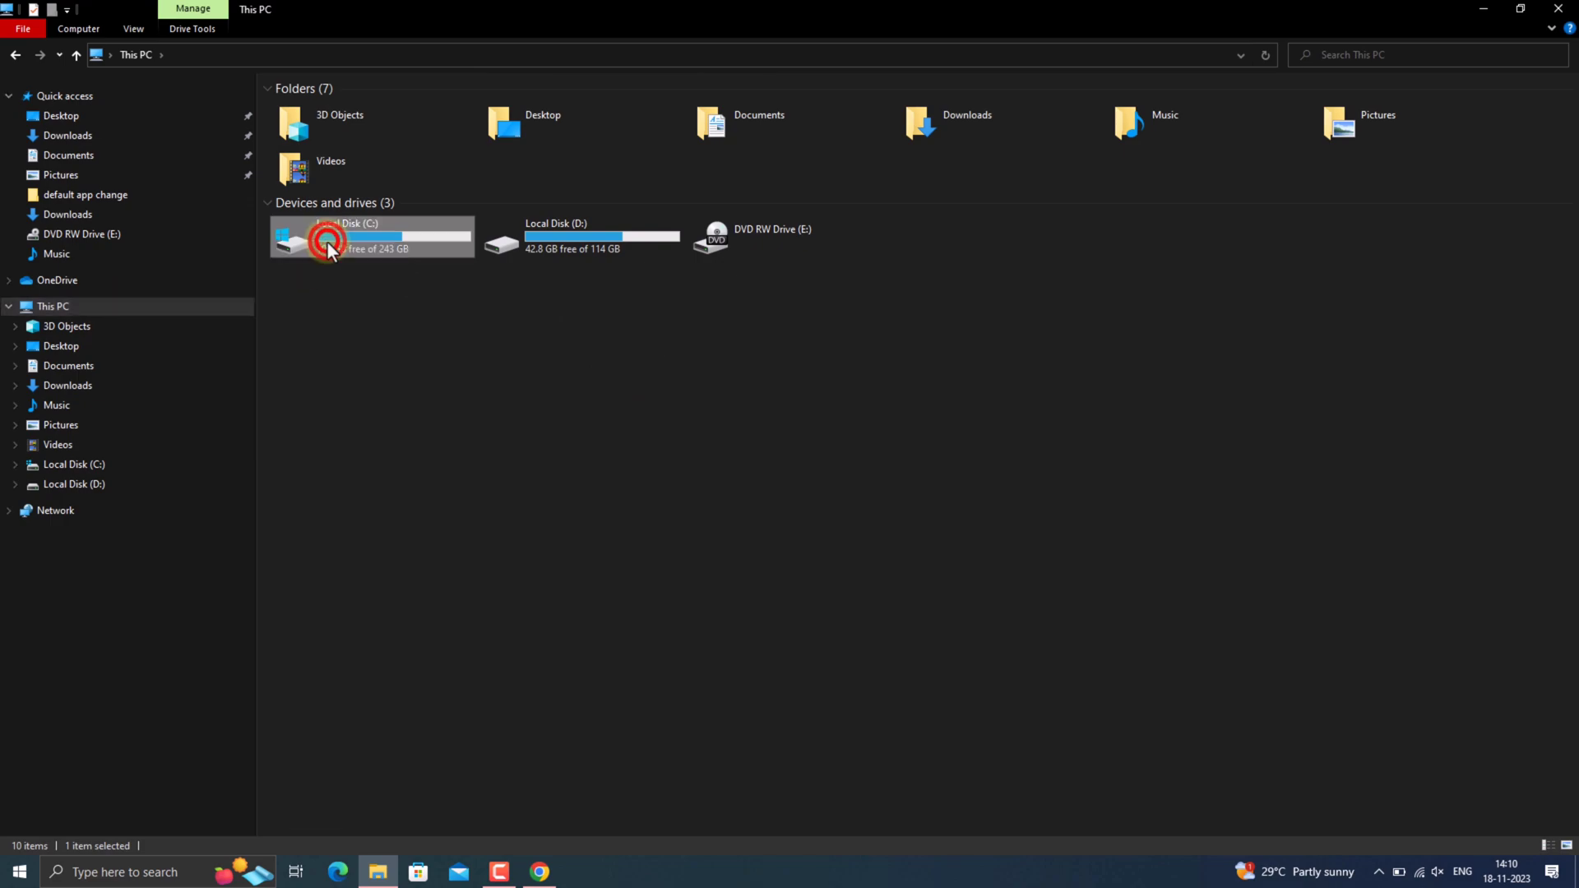
{"action": "left_click", "coordinate": [337, 195]}
{"action": "double_click", "coordinate": [338, 196]}
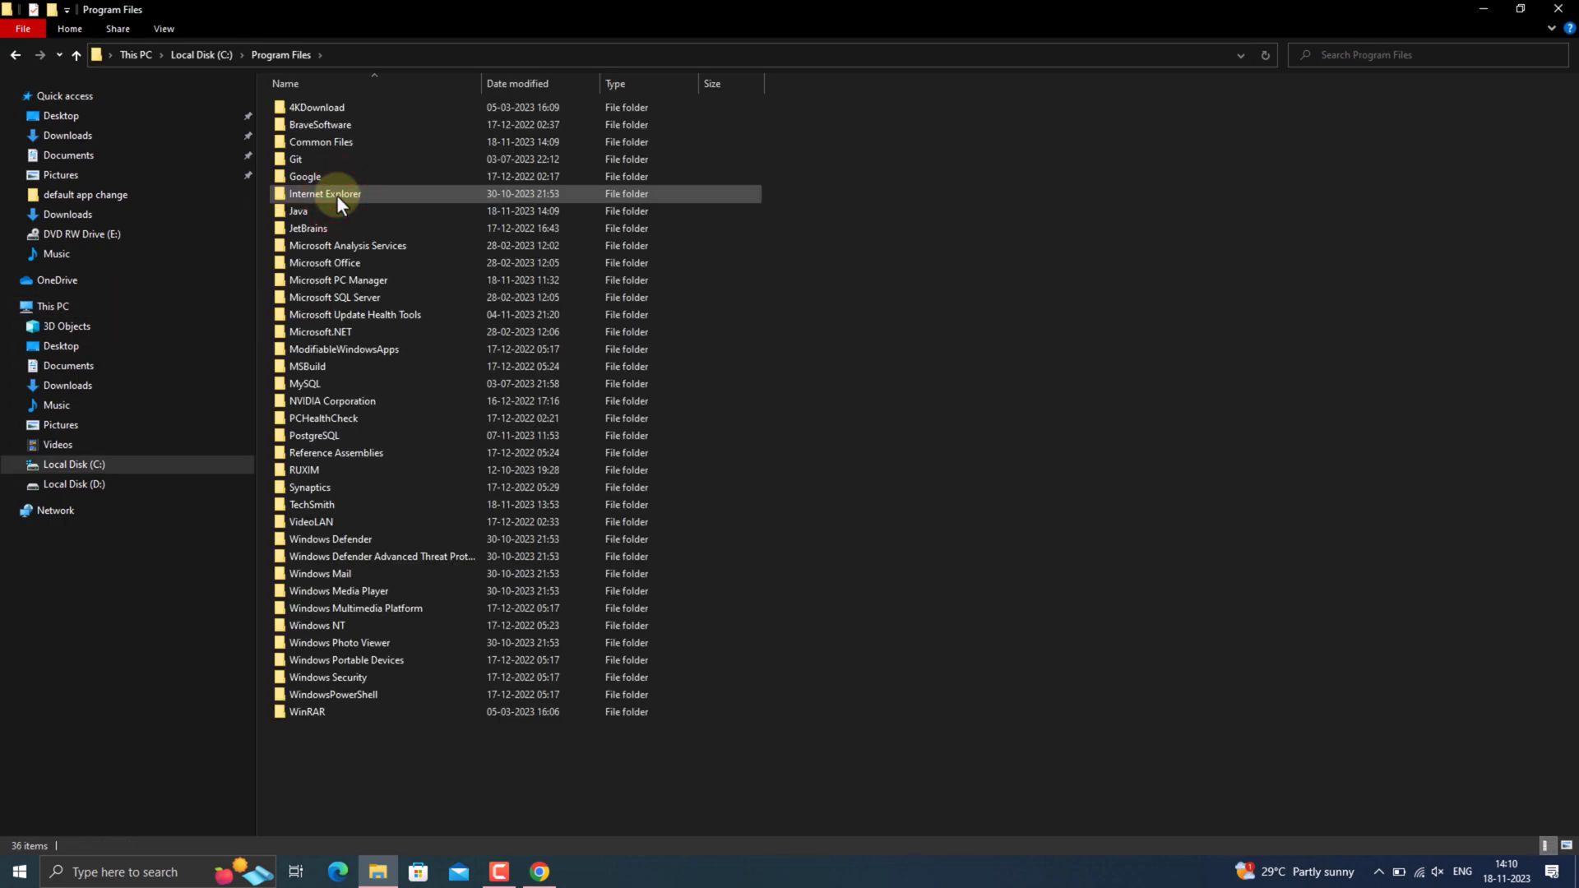
{"action": "double_click", "coordinate": [337, 209]}
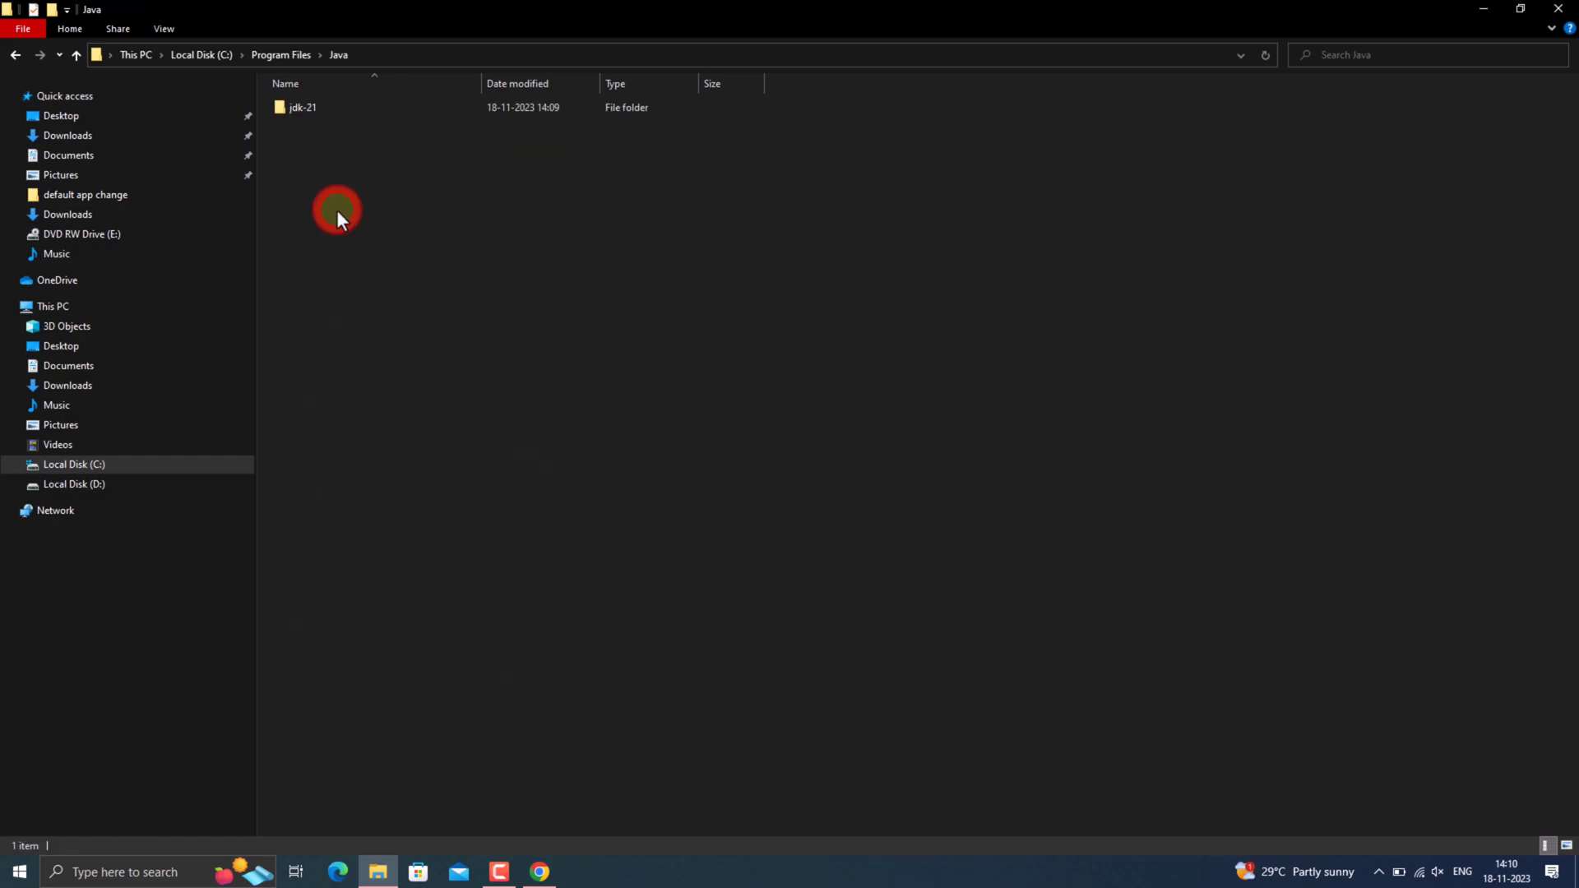
{"action": "double_click", "coordinate": [337, 107]}
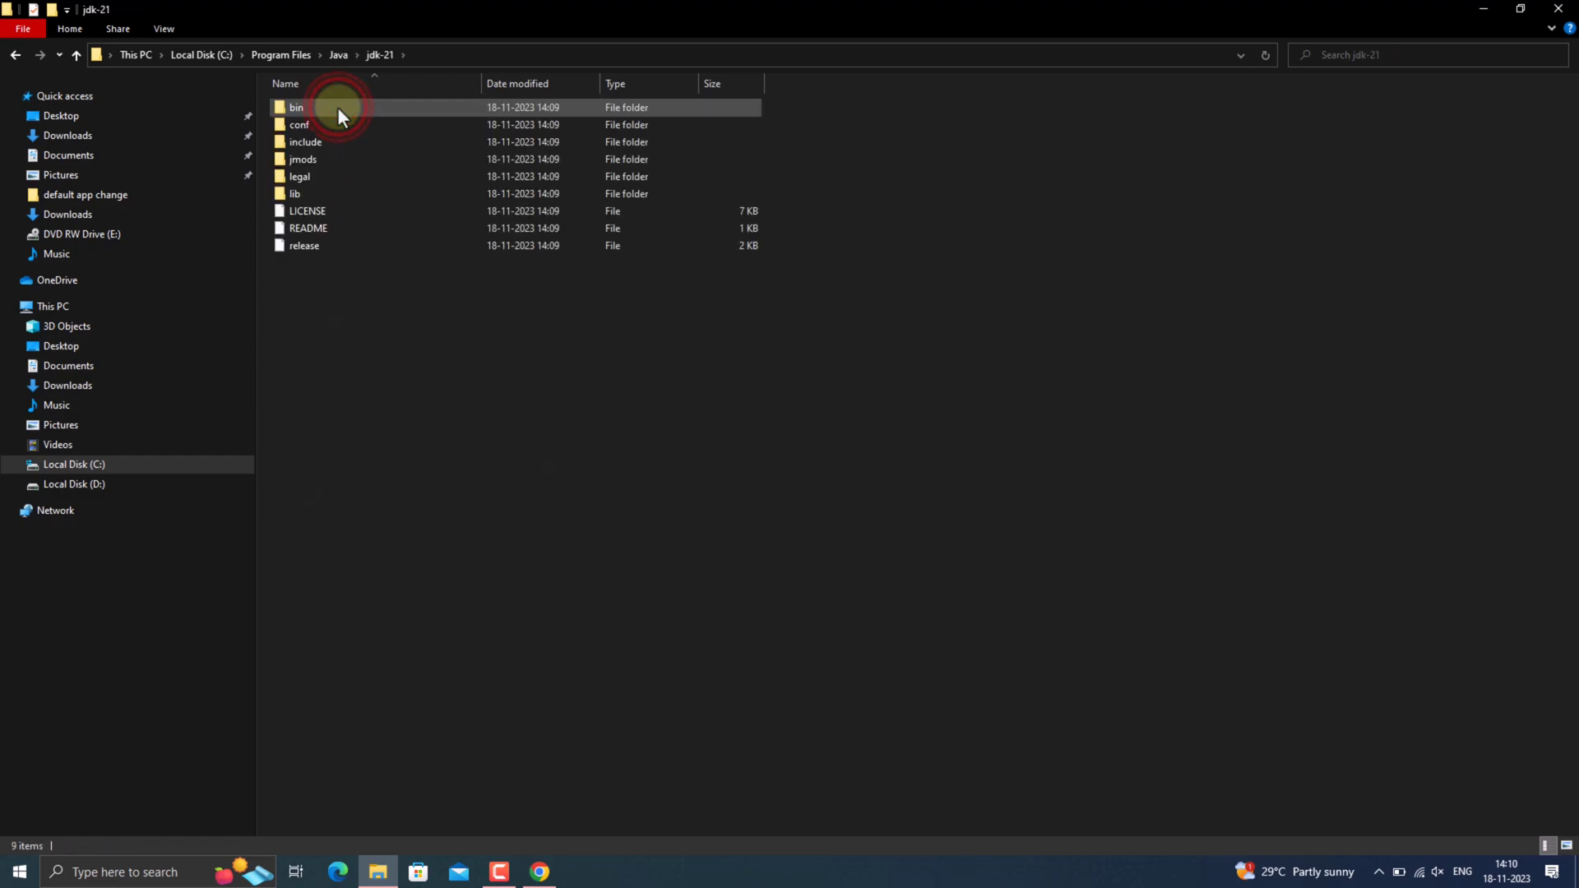
{"action": "left_click", "coordinate": [377, 106]}
{"action": "double_click", "coordinate": [377, 107]}
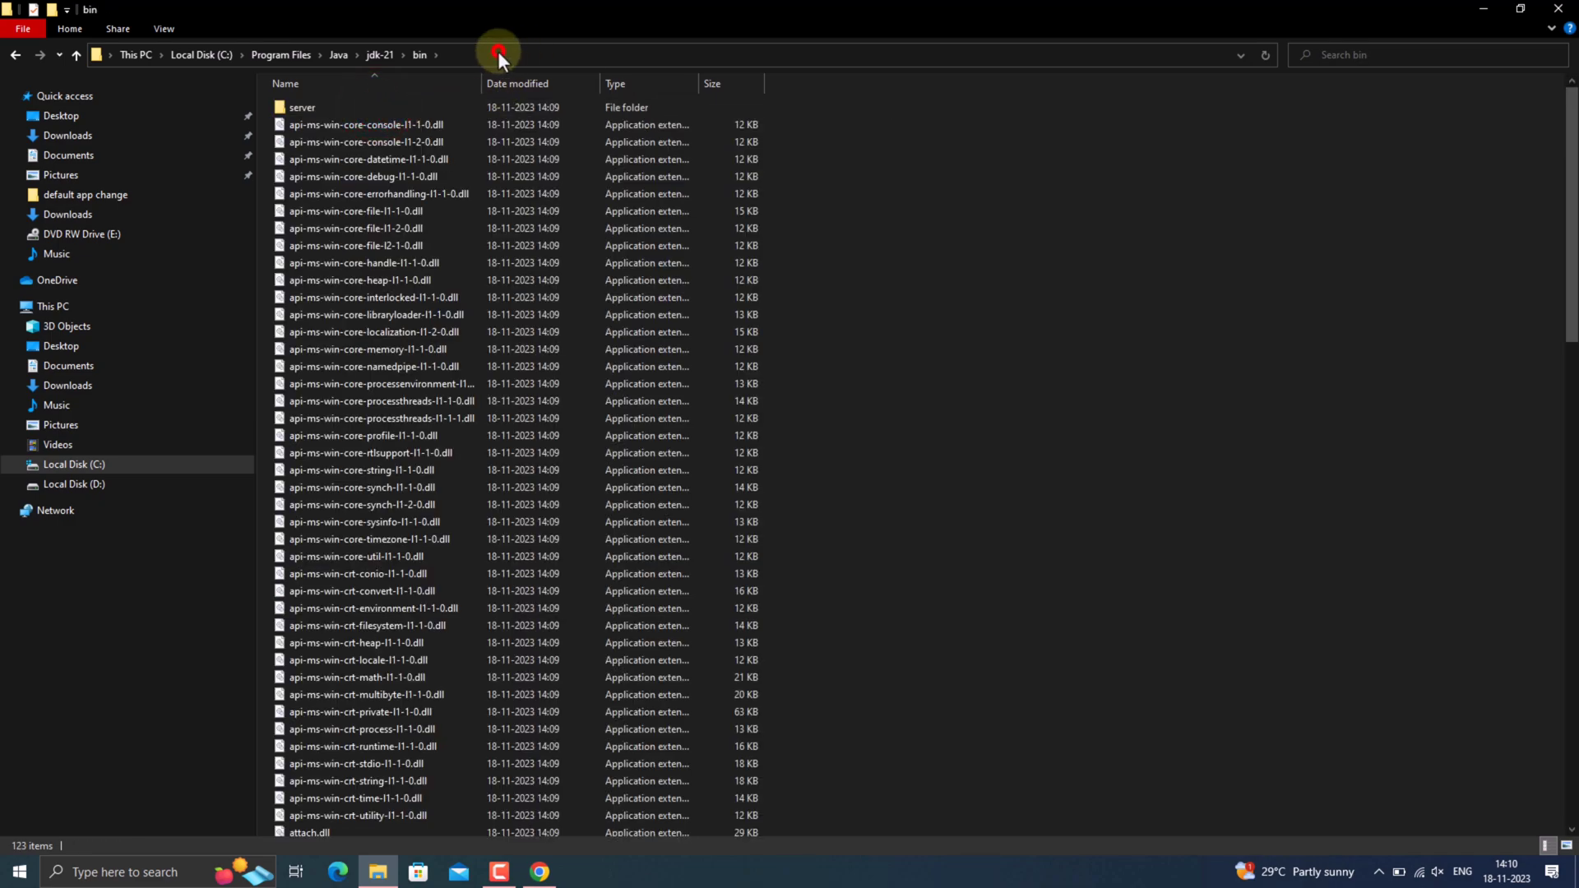
Copy the full path of the JDK's bin folder.
{"action": "left_click", "coordinate": [496, 51]}
{"action": "right_click", "coordinate": [495, 51]}
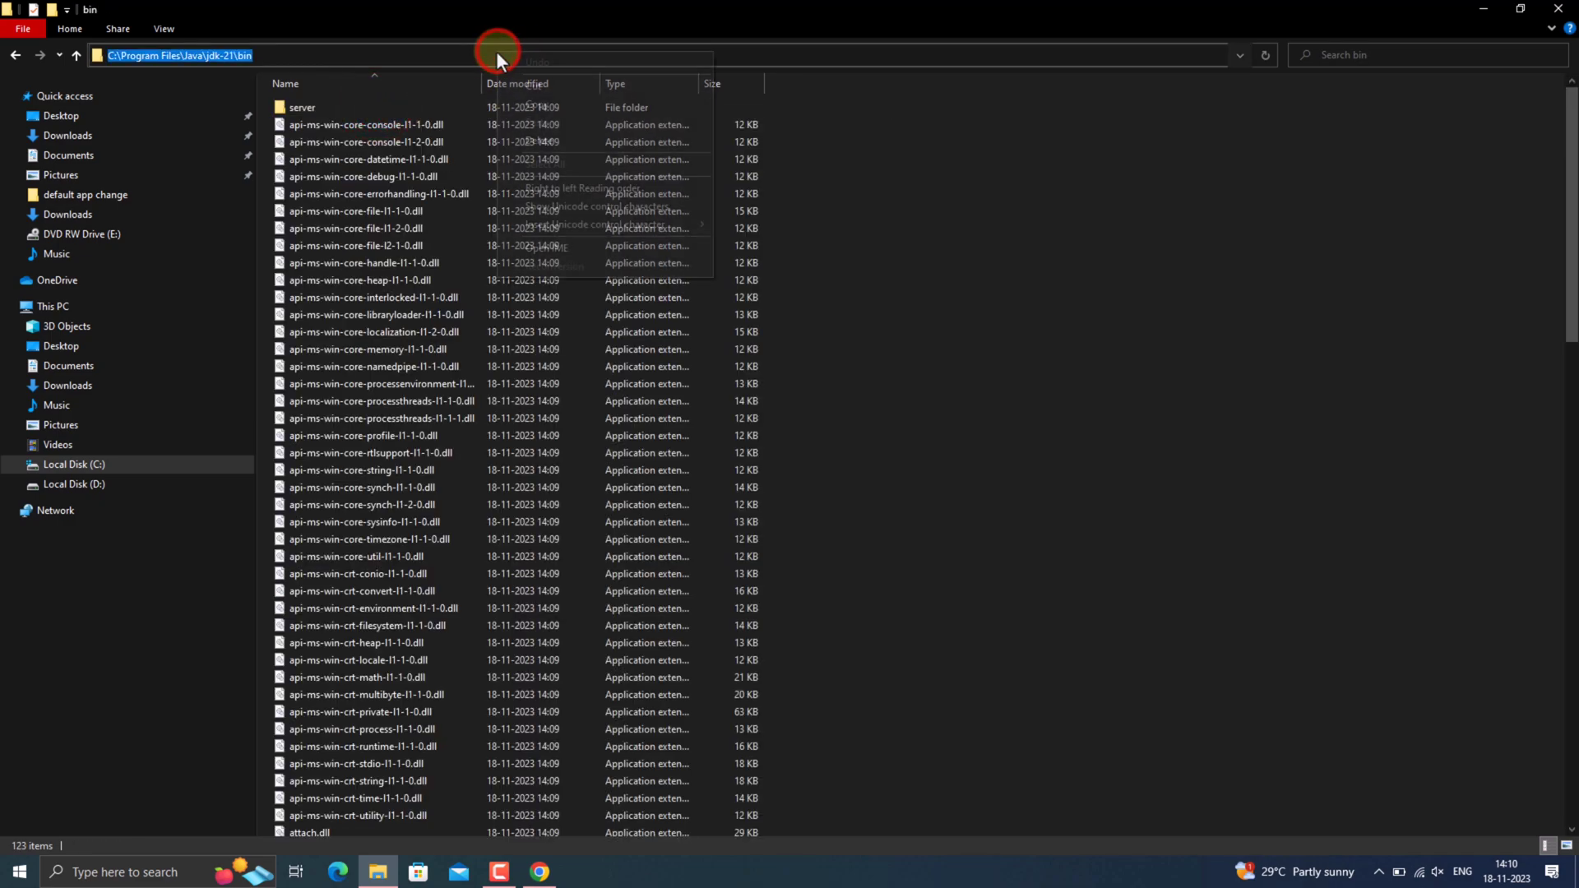
{"action": "left_click", "coordinate": [521, 102]}
Find "Edit the system environment variables" through Windows search and open the Environment Variables dialog.
{"action": "left_click", "coordinate": [136, 863]}
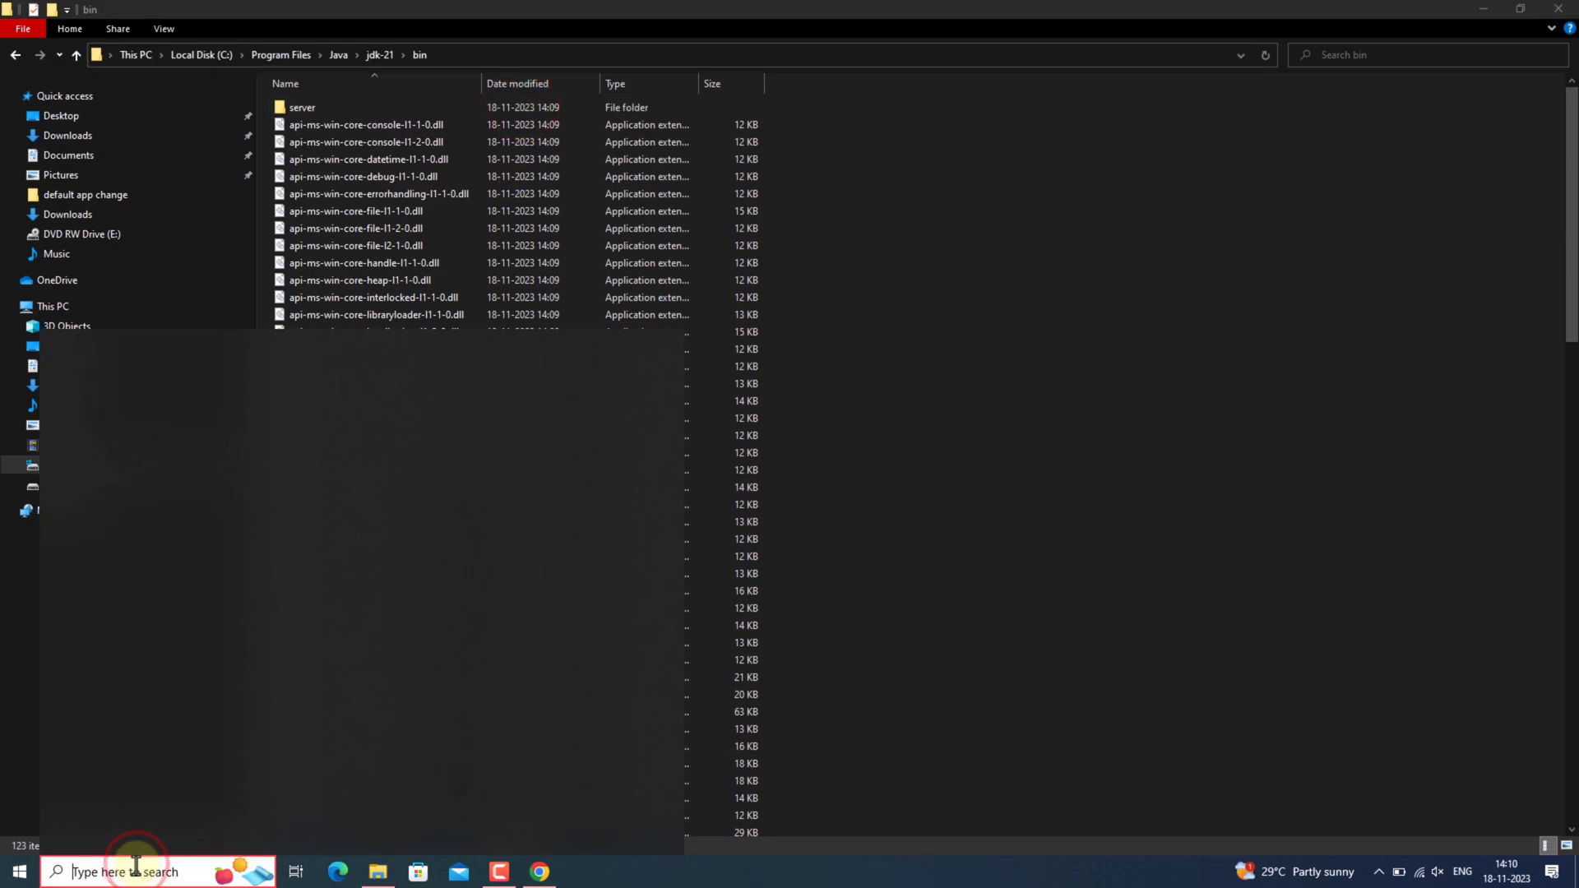
{"action": "type", "text": "environ"}
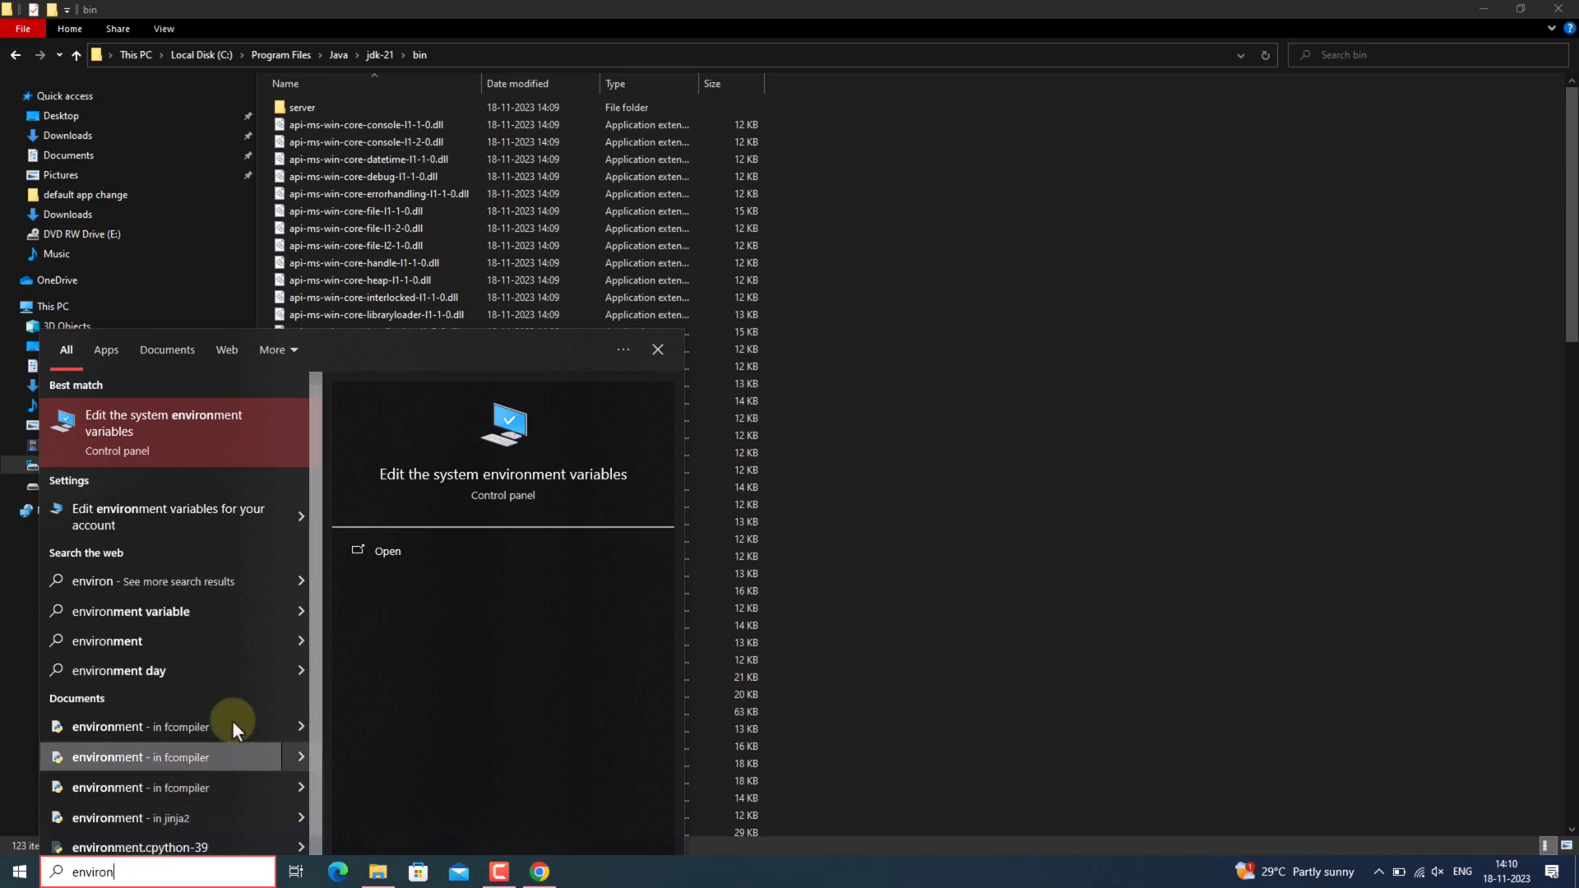
{"action": "left_click", "coordinate": [191, 451]}
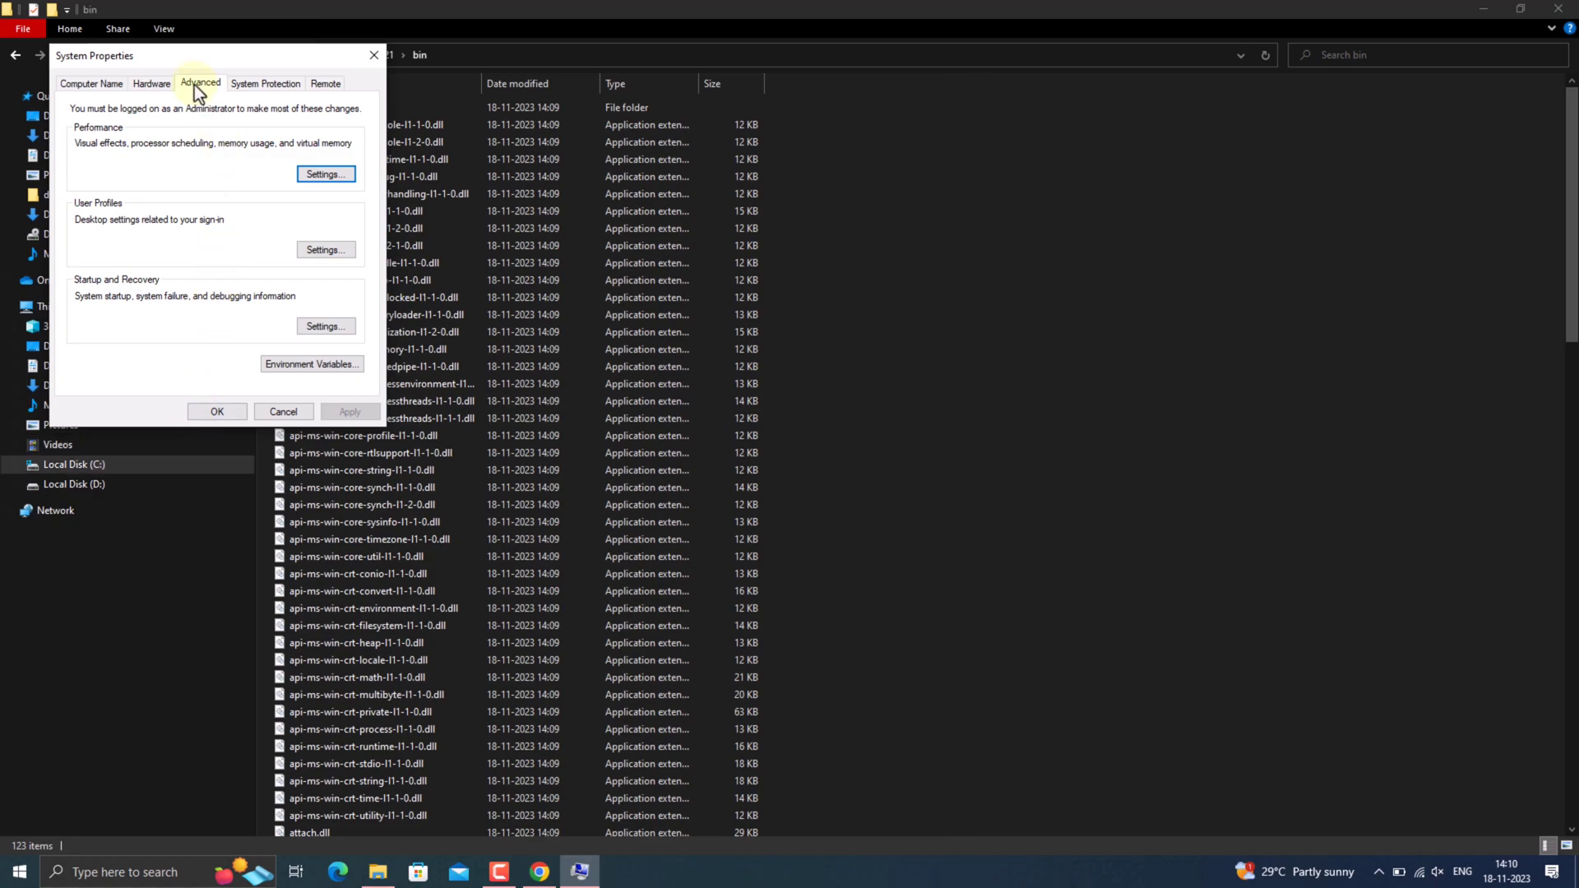
{"action": "left_click", "coordinate": [293, 367]}
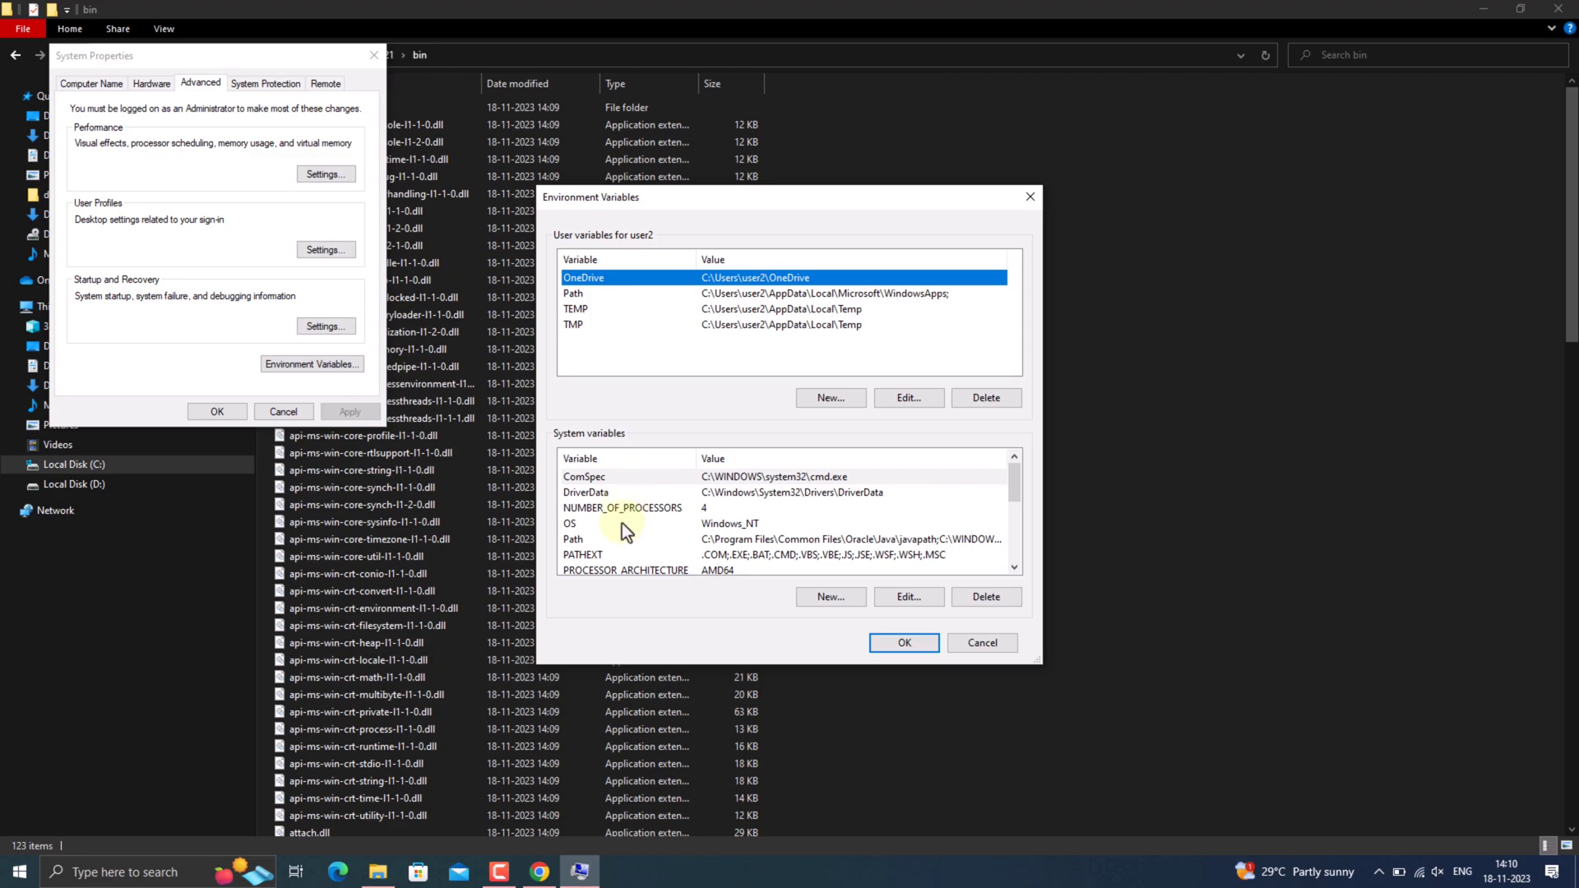
Add C:\Program Files\Java\jdk-21\bin as a new entry in the system Path variable and accept all open dialogs.
{"action": "left_click", "coordinate": [601, 540]}
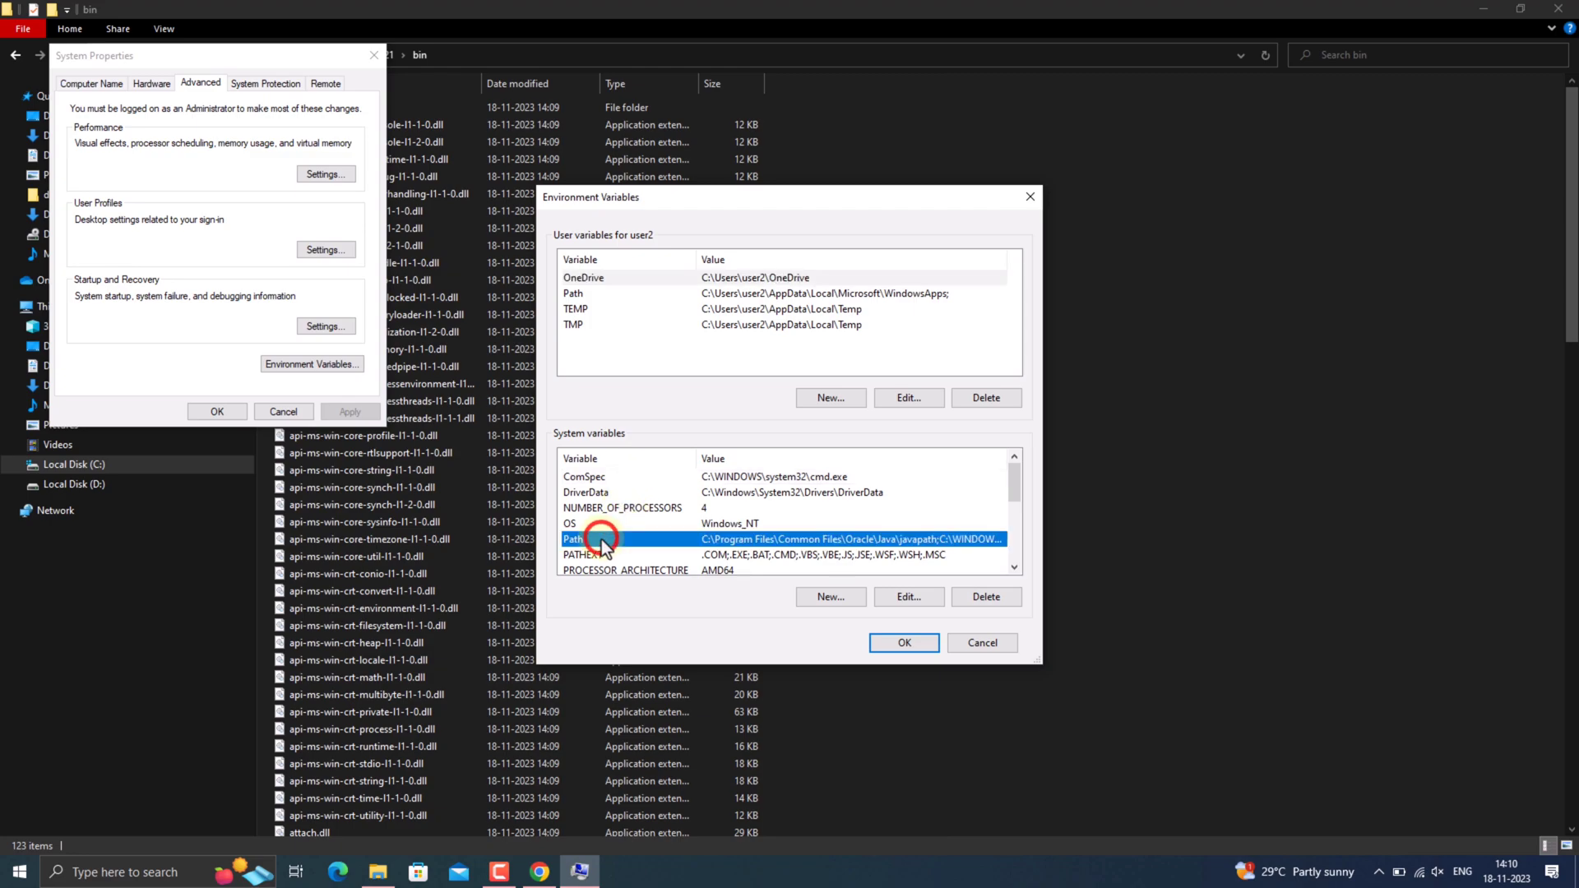
{"action": "left_click", "coordinate": [890, 603]}
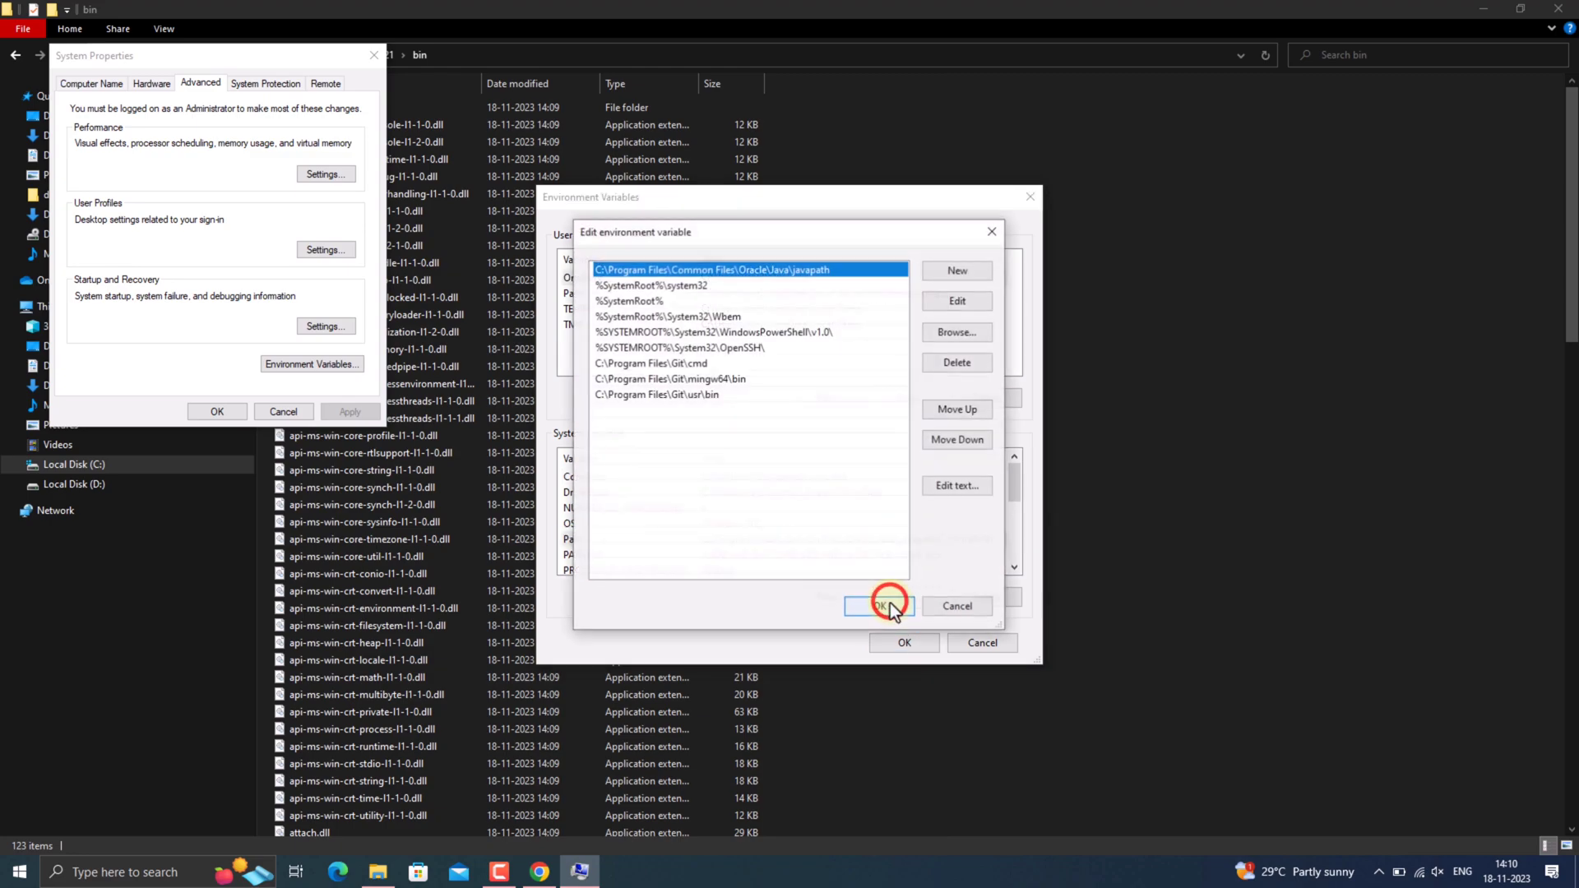
{"action": "left_click", "coordinate": [947, 274]}
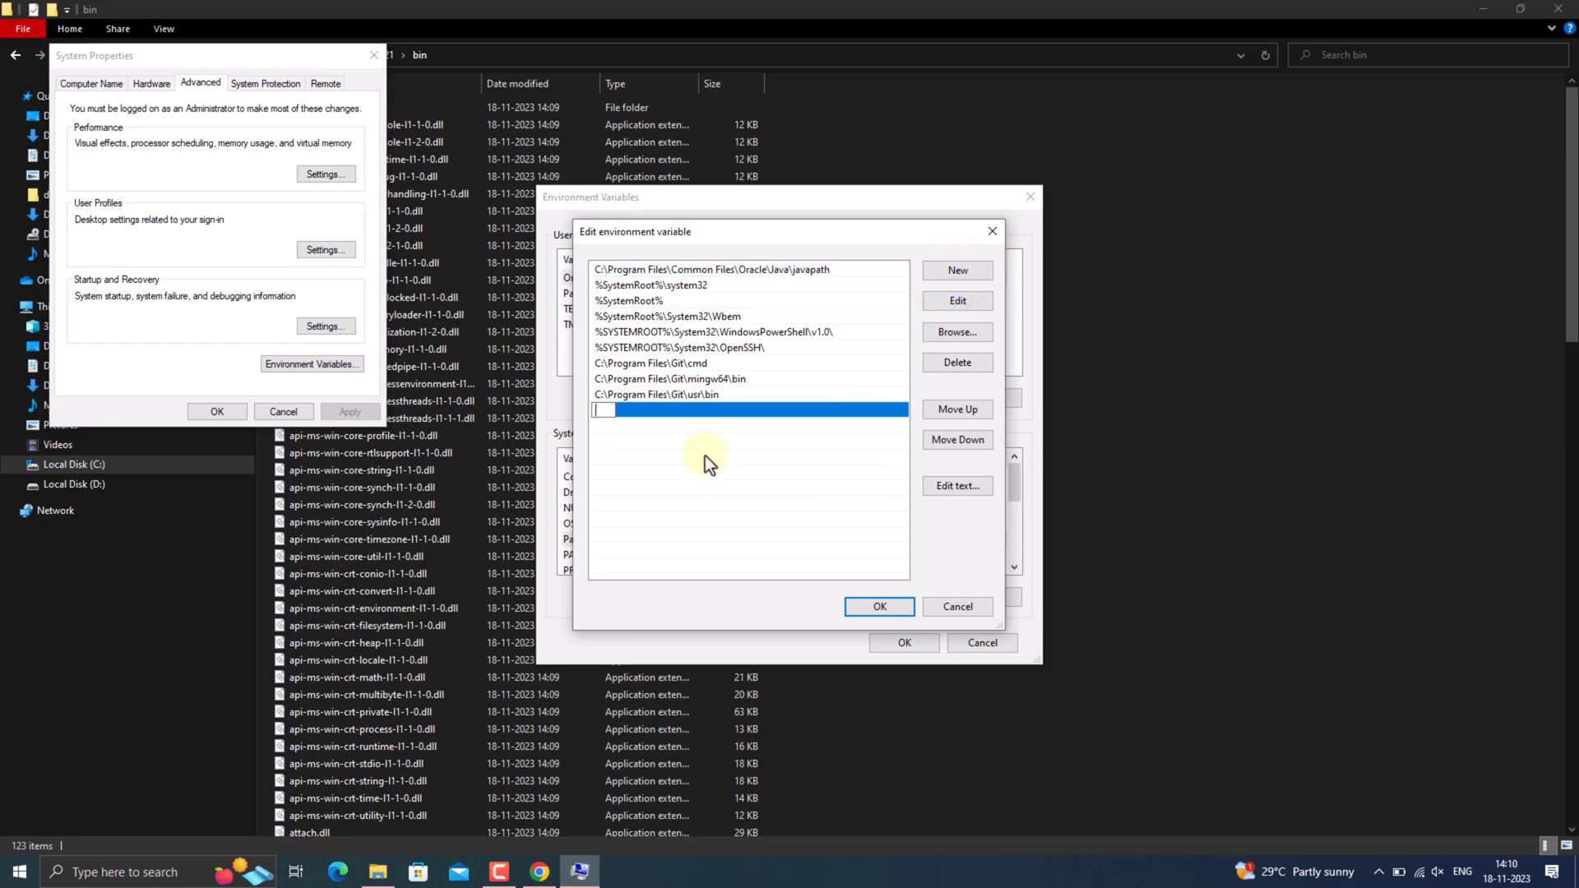
{"action": "right_click", "coordinate": [613, 415]}
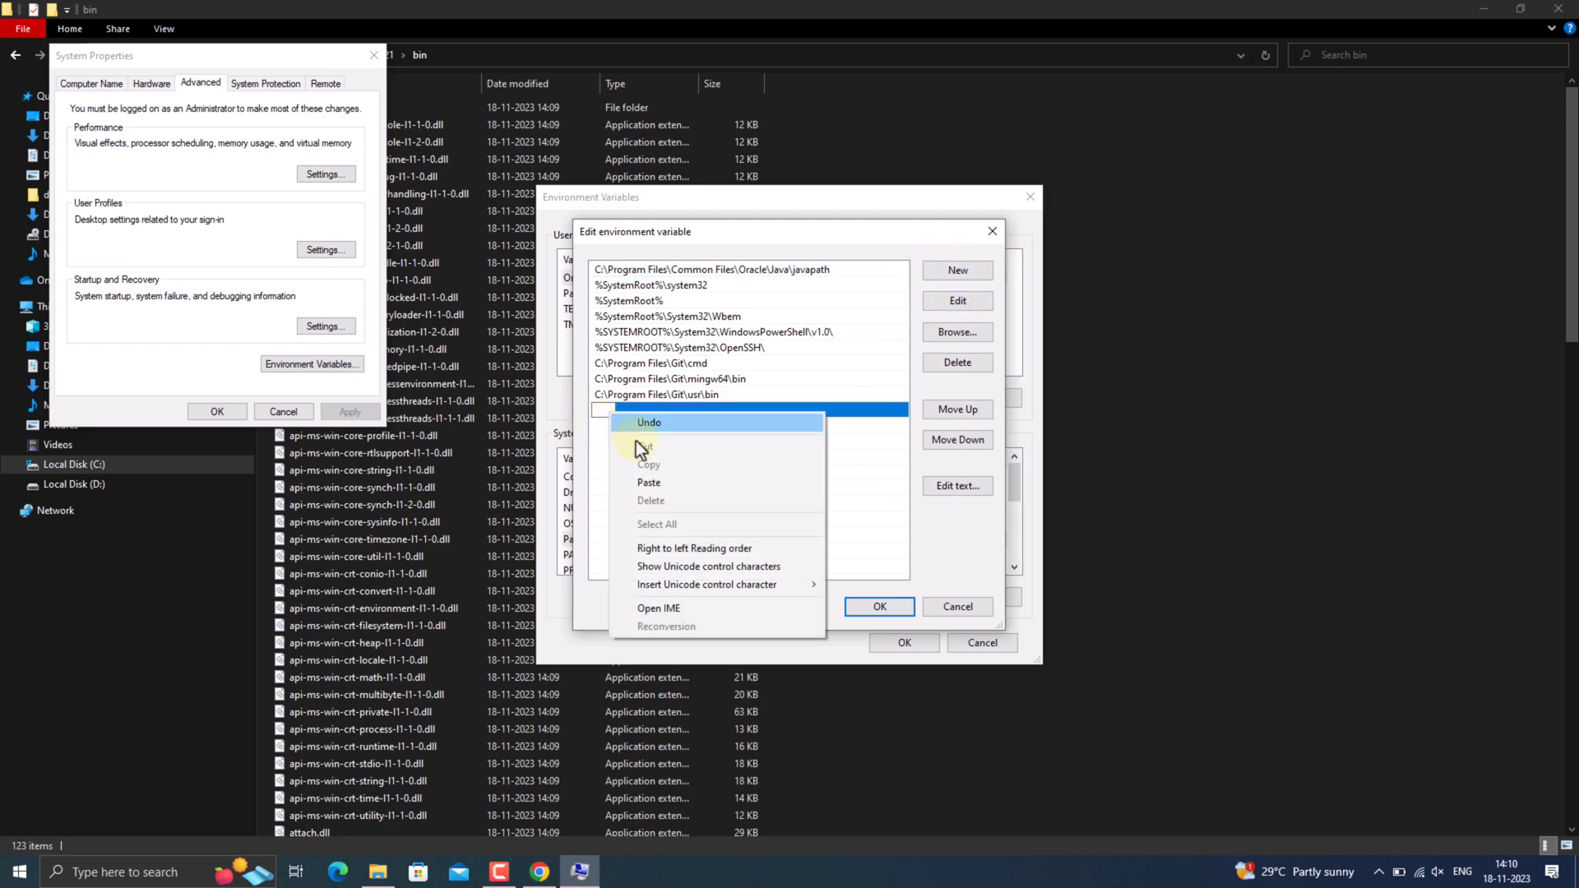
{"action": "left_click", "coordinate": [665, 491]}
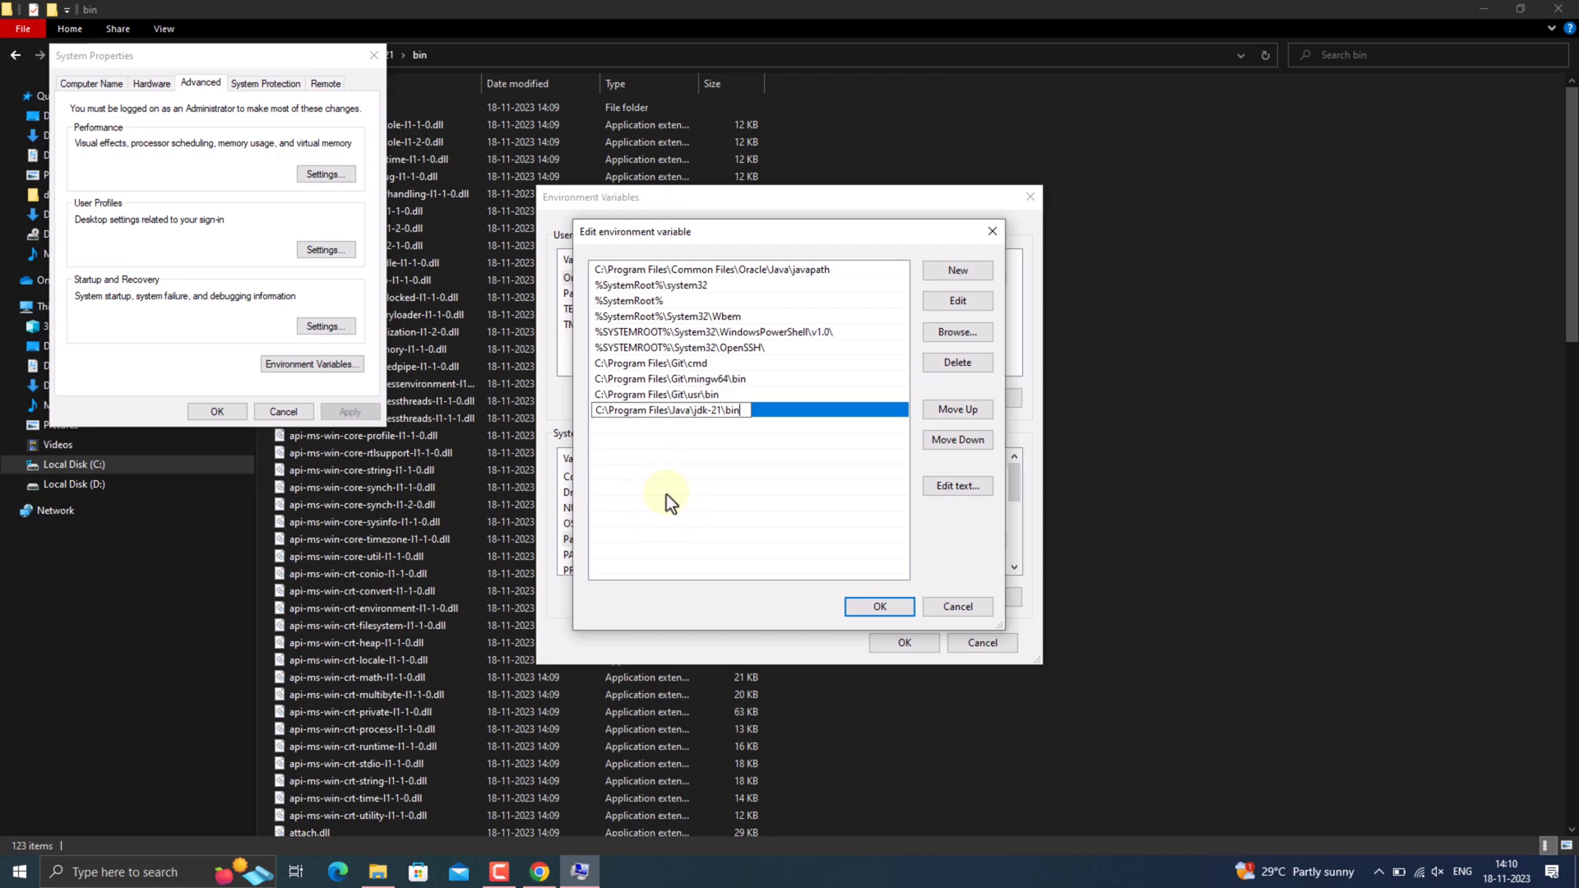
{"action": "left_click", "coordinate": [894, 607]}
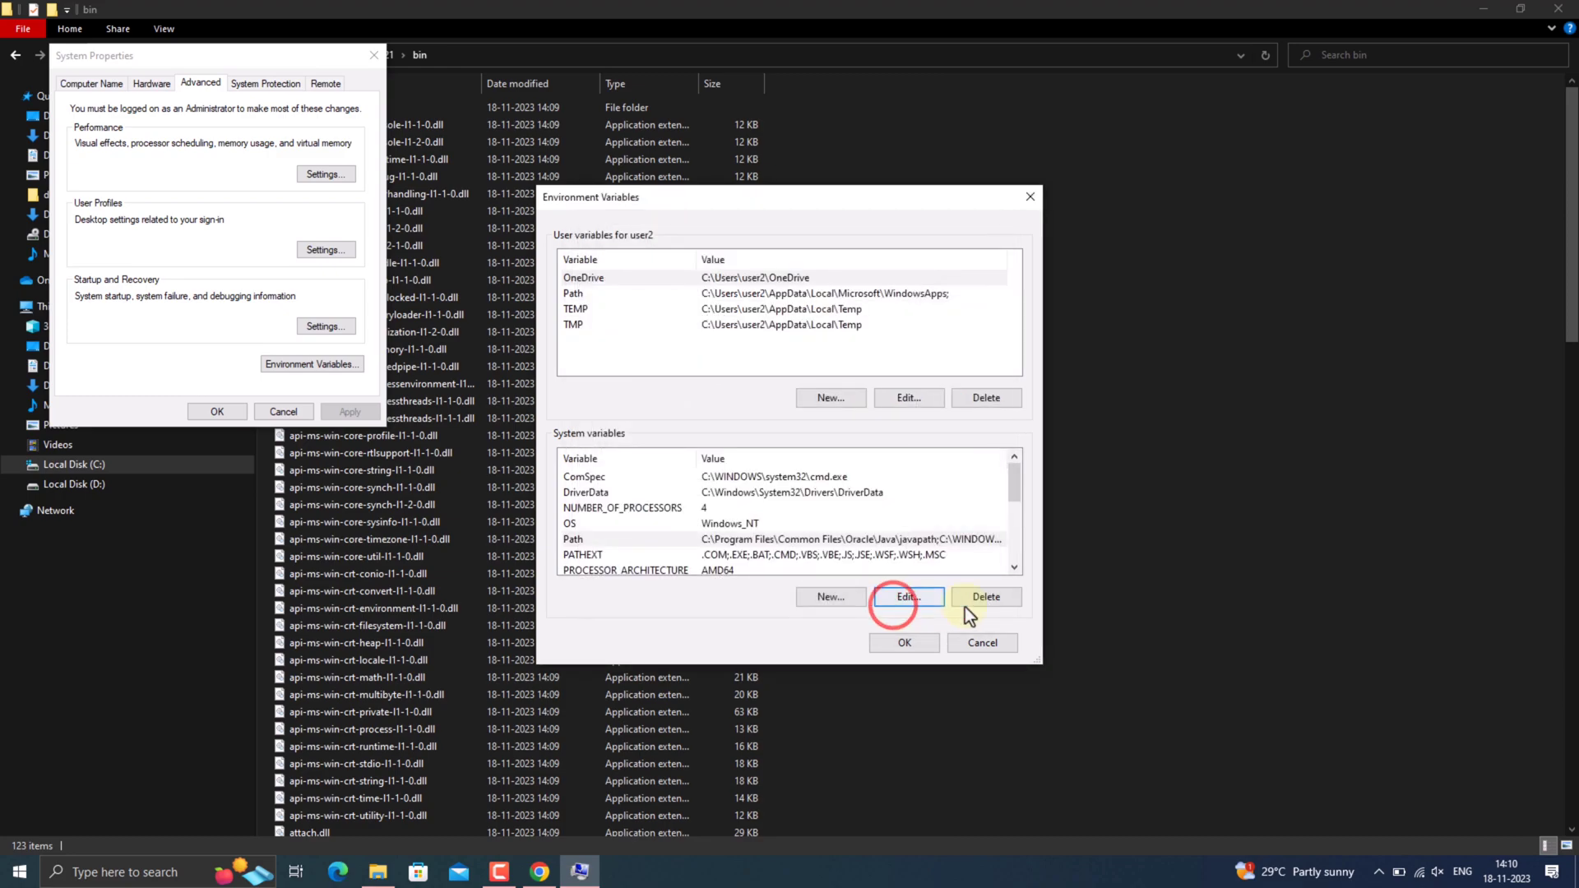
{"action": "left_click", "coordinate": [914, 645]}
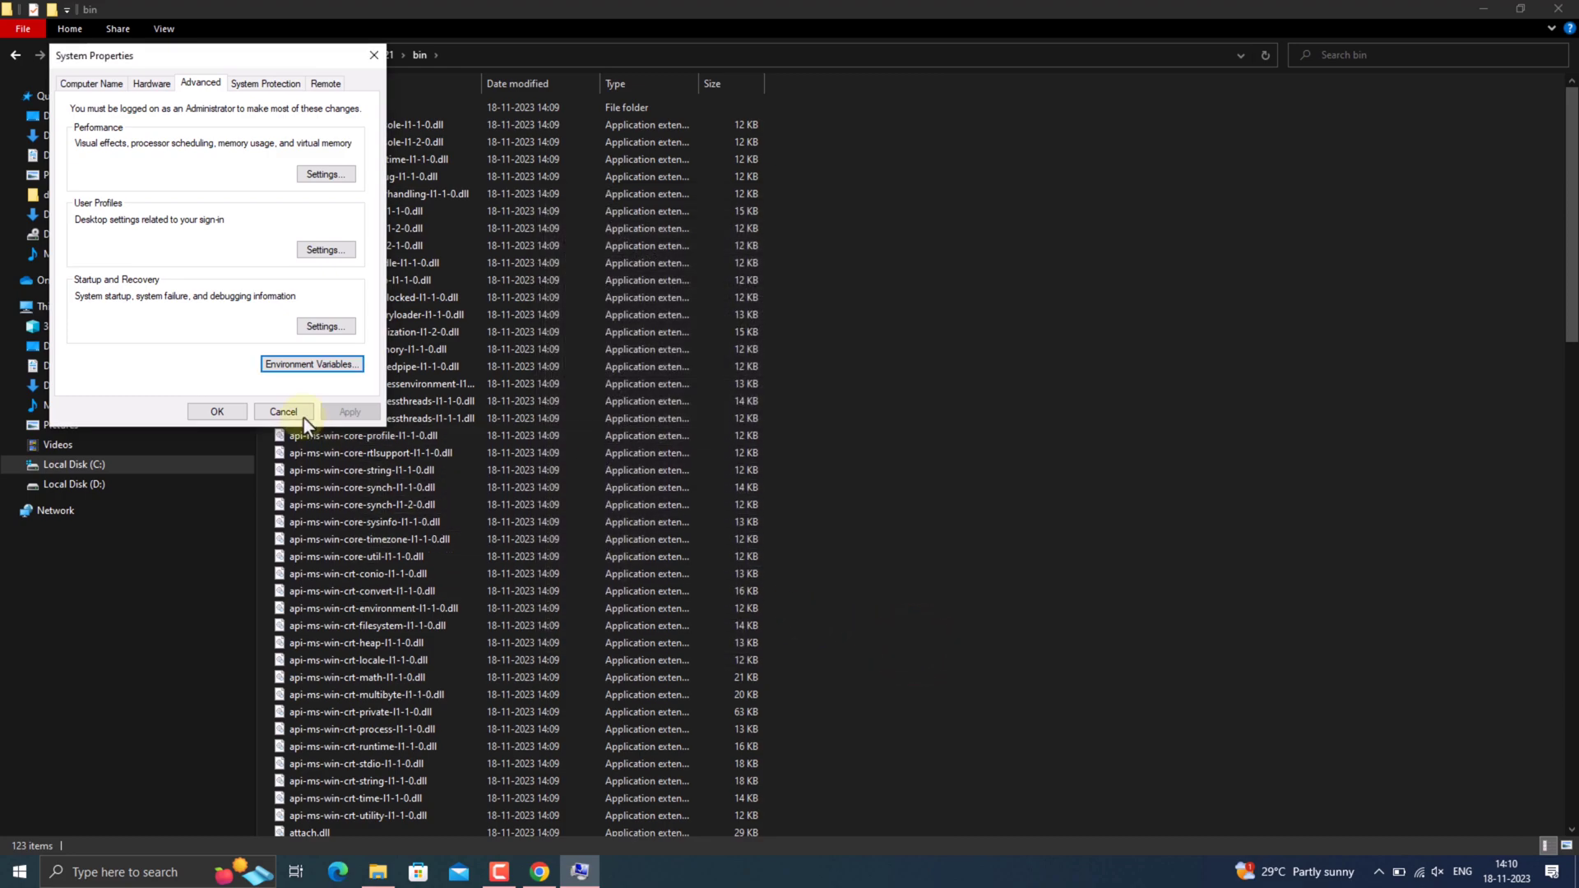
{"action": "left_click", "coordinate": [236, 408]}
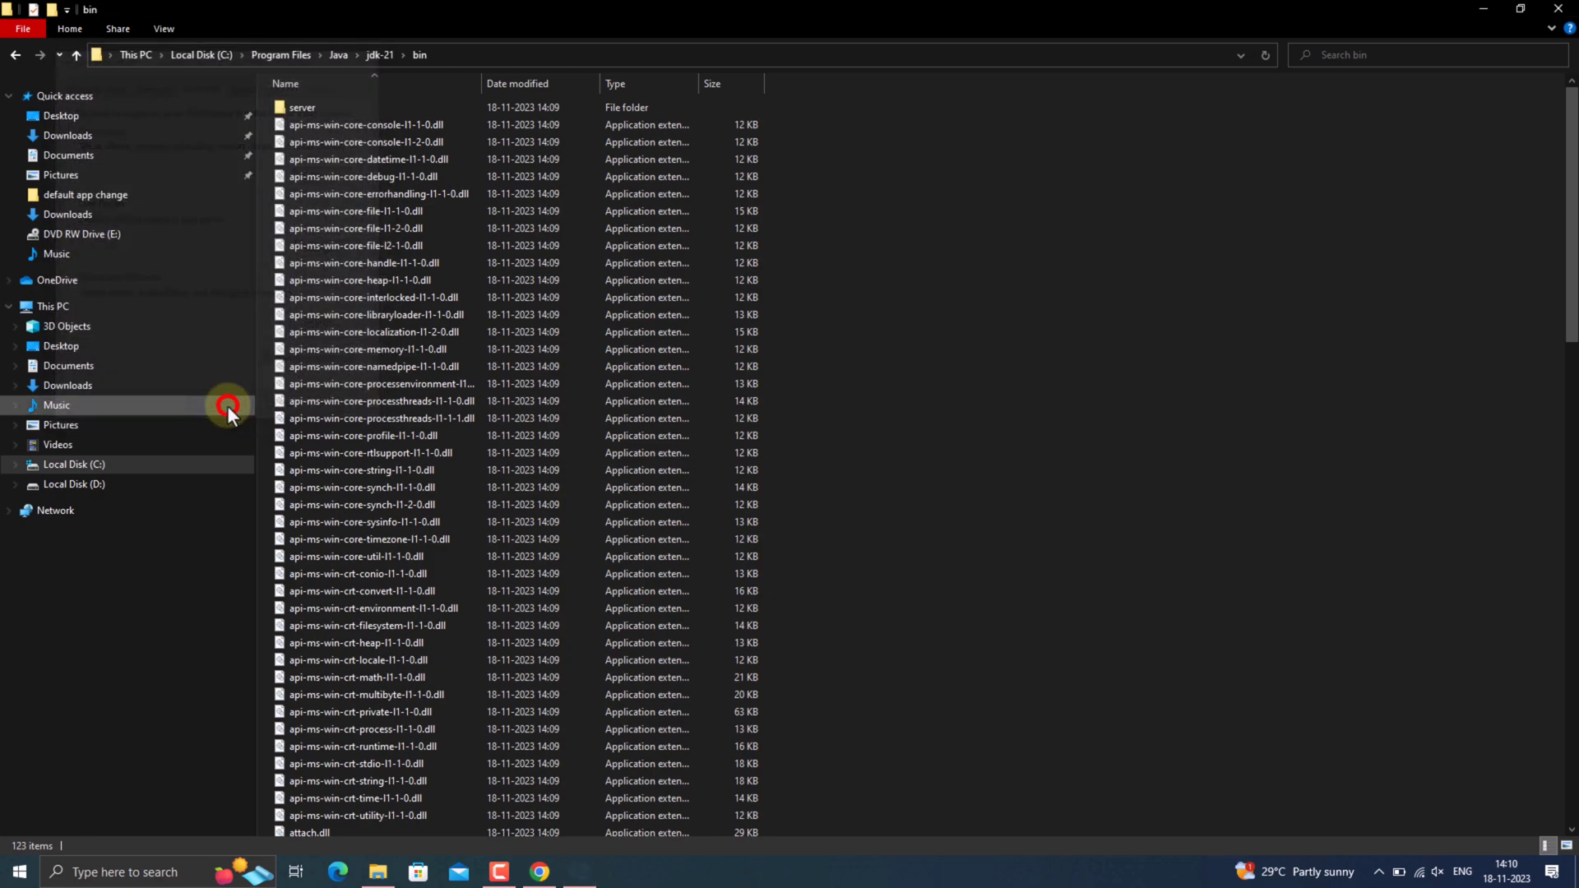
Minimize the File Explorer window and the Oracle downloads browser window to show the desktop.
{"action": "left_click", "coordinate": [131, 874]}
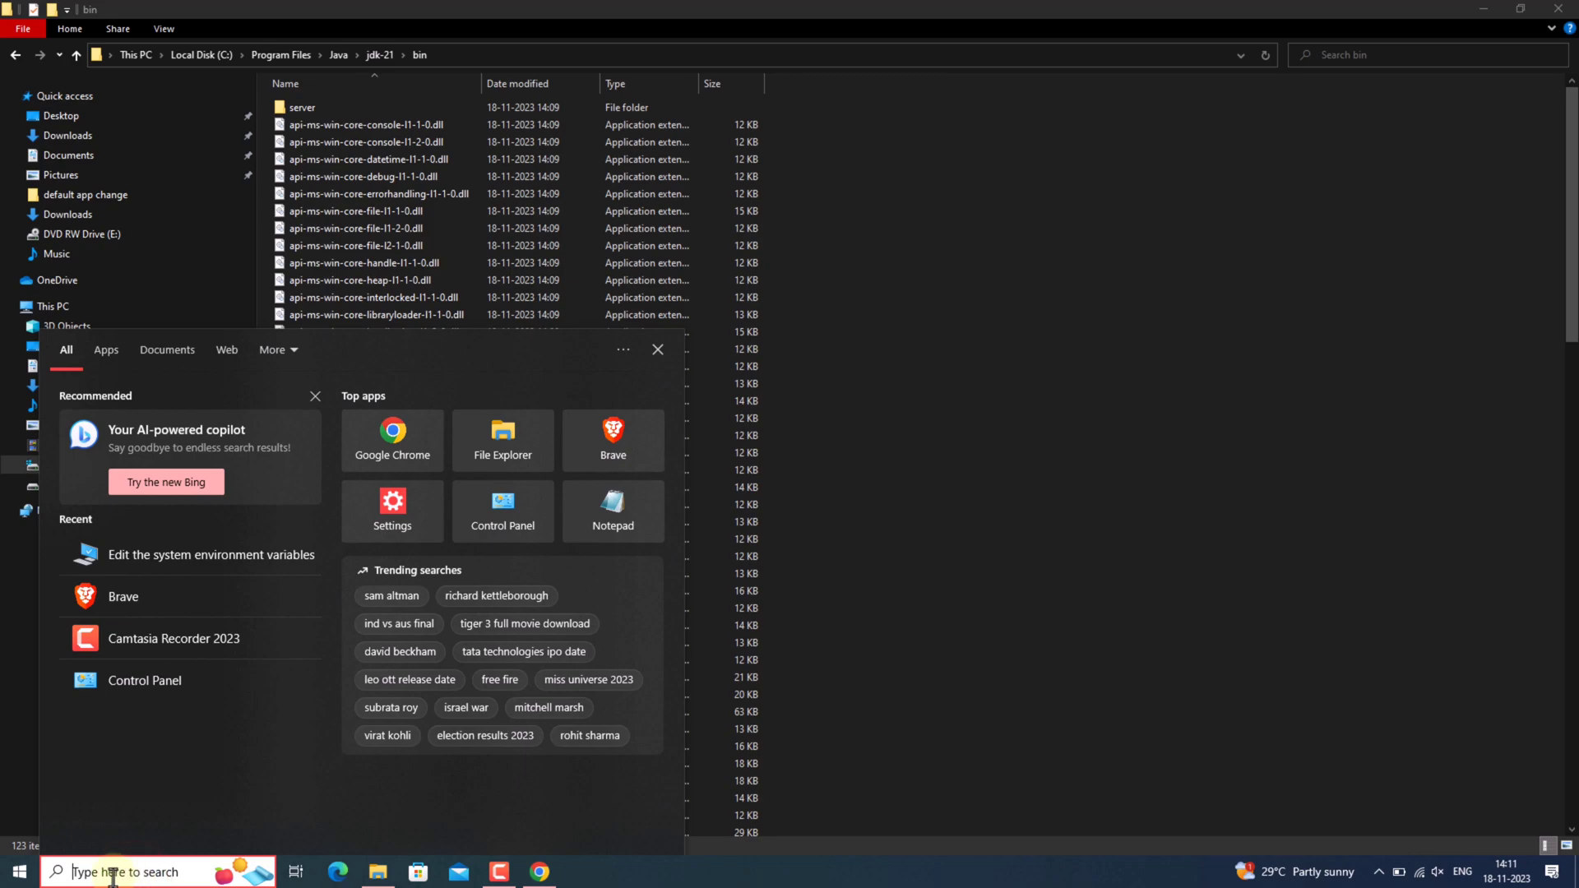
{"action": "left_click", "coordinate": [11, 874]}
{"action": "left_click", "coordinate": [1477, 11]}
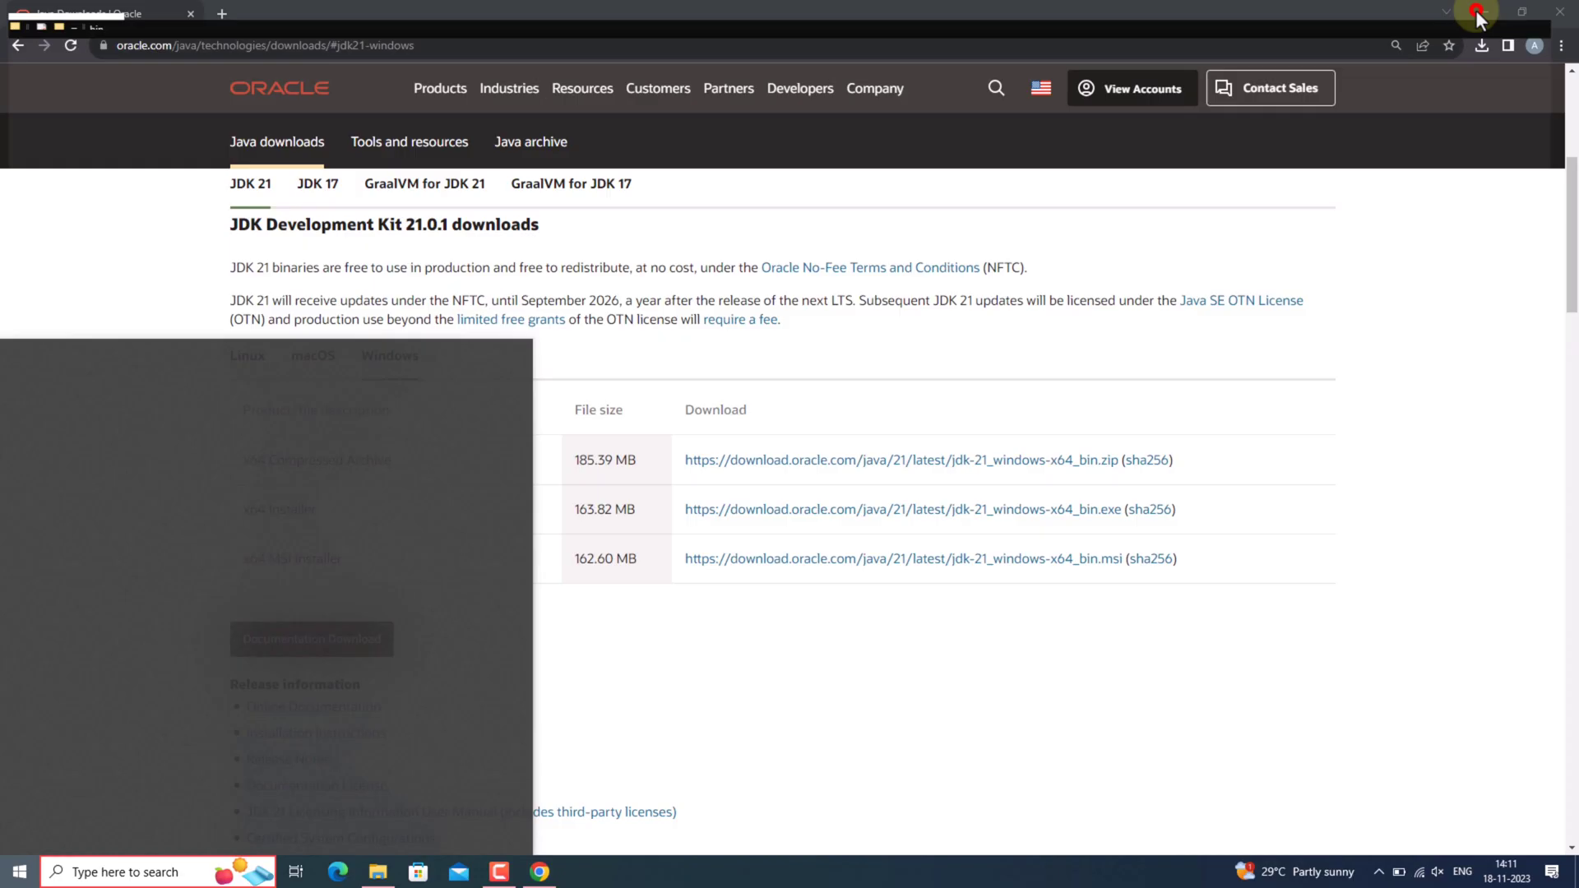
{"action": "left_click", "coordinate": [1484, 12]}
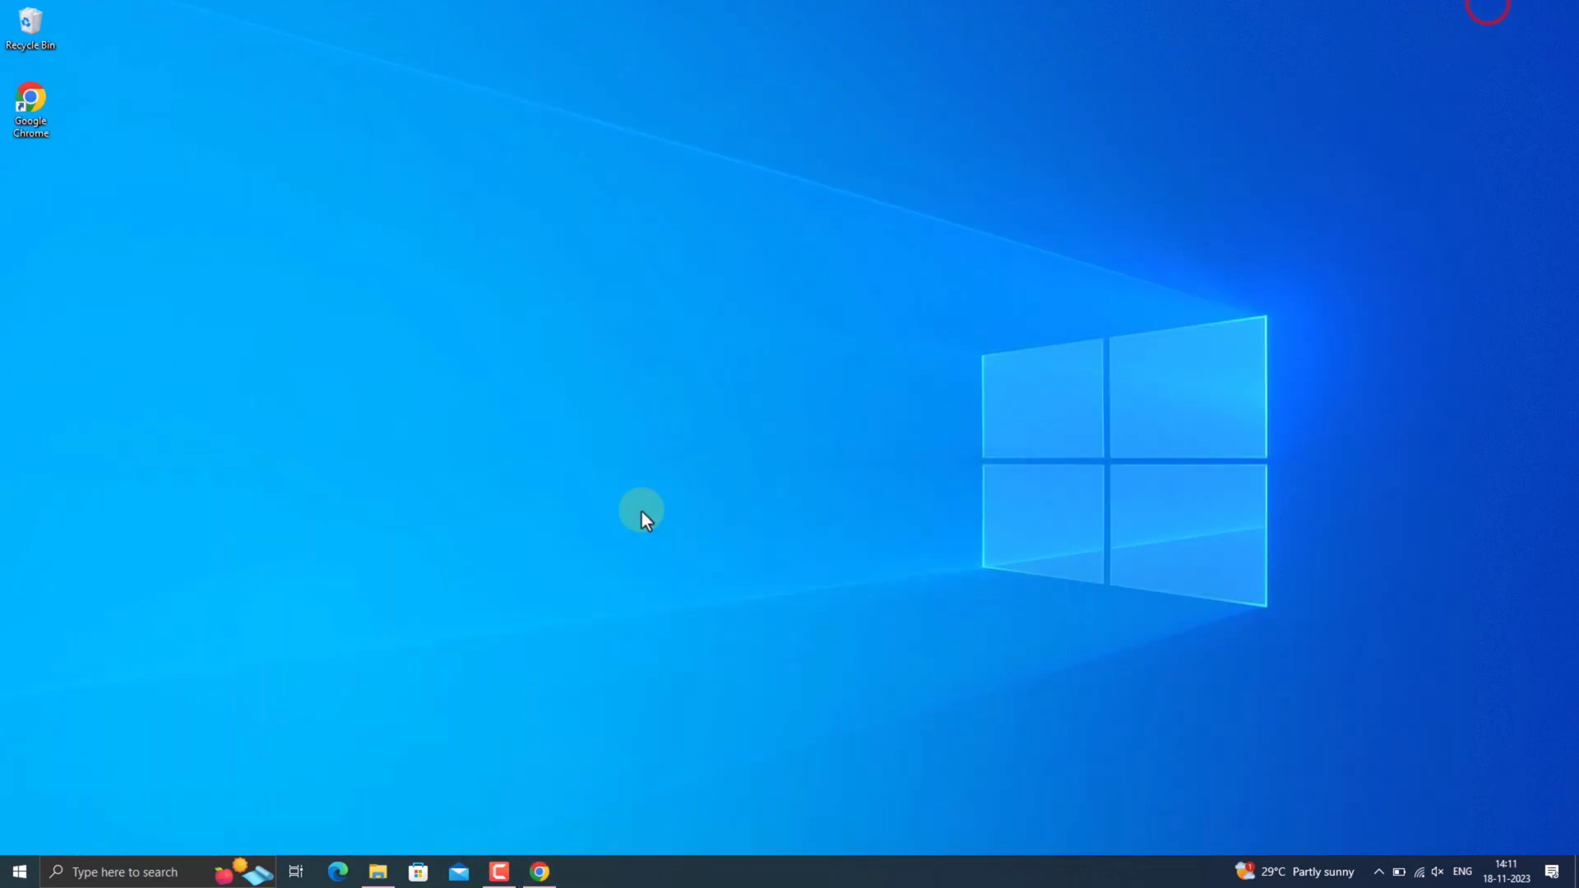
Find Command Prompt by searching Windows for "cmd", open it and move its window toward the middle of the desktop.
{"action": "left_click", "coordinate": [153, 874]}
{"action": "type", "text": "cmd"}
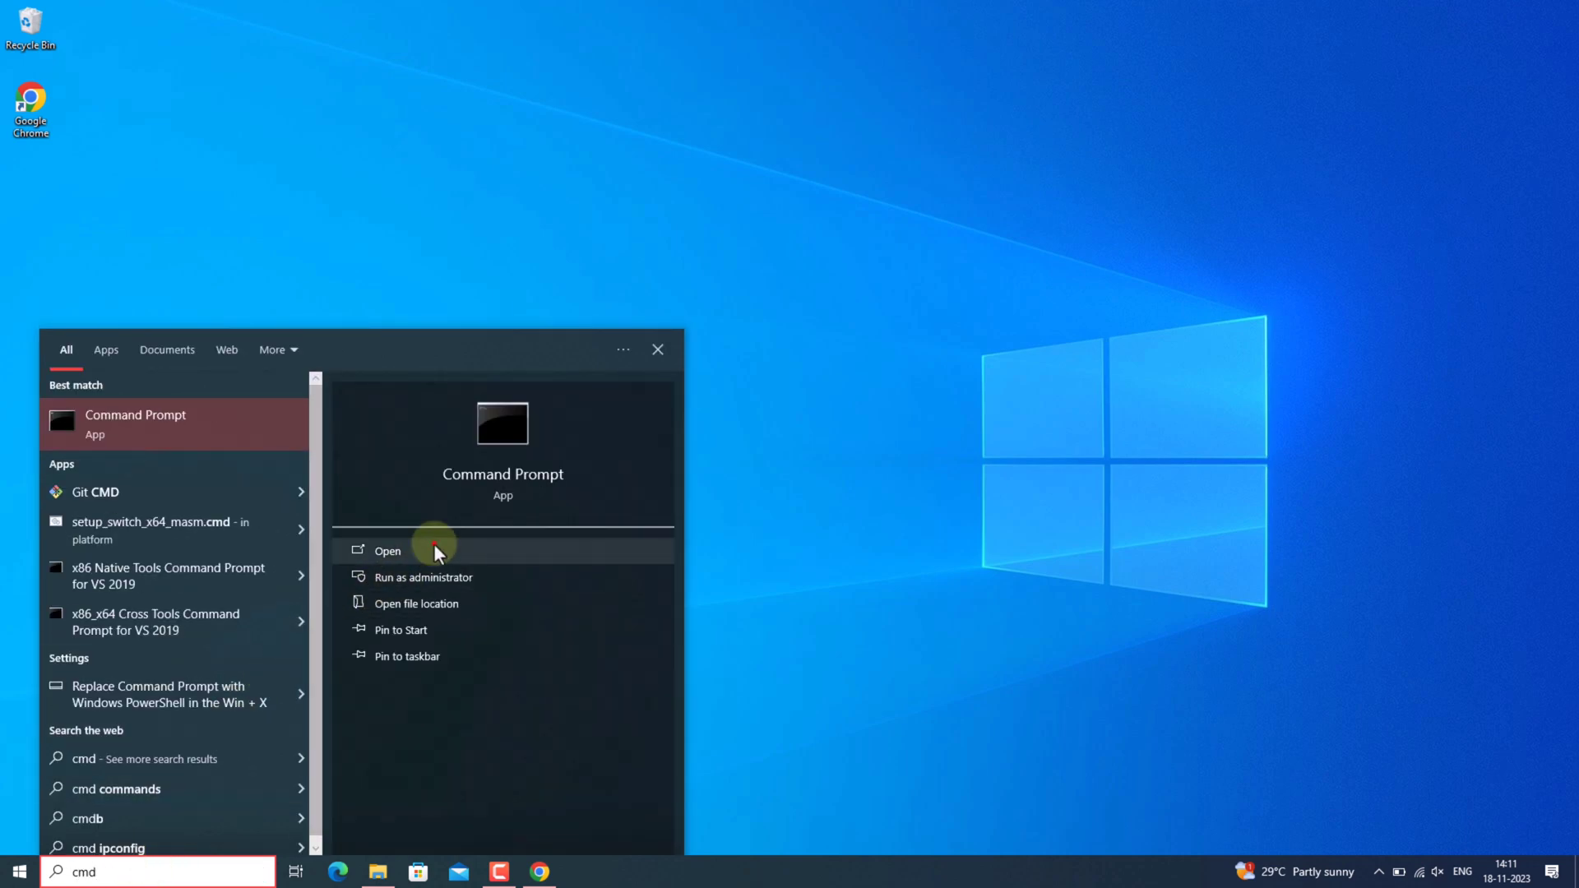
{"action": "left_click", "coordinate": [434, 546]}
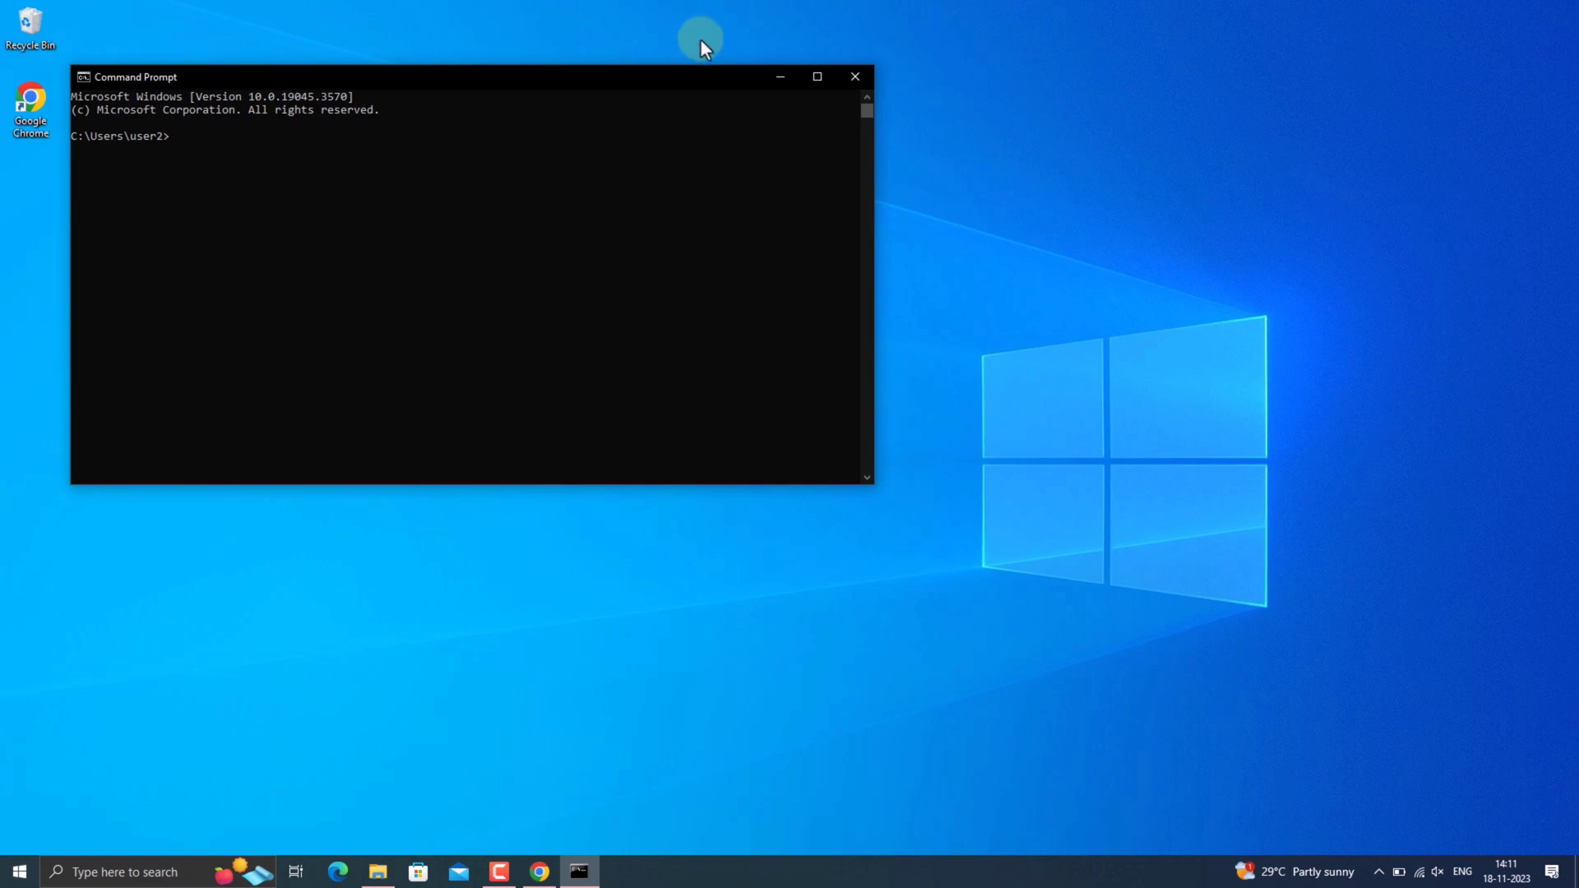
{"action": "left_click_drag", "start_coordinate": [631, 70], "coordinate": [921, 268]}
Run java --version at the command prompt to check the Java installation.
{"action": "left_click", "coordinate": [496, 337]}
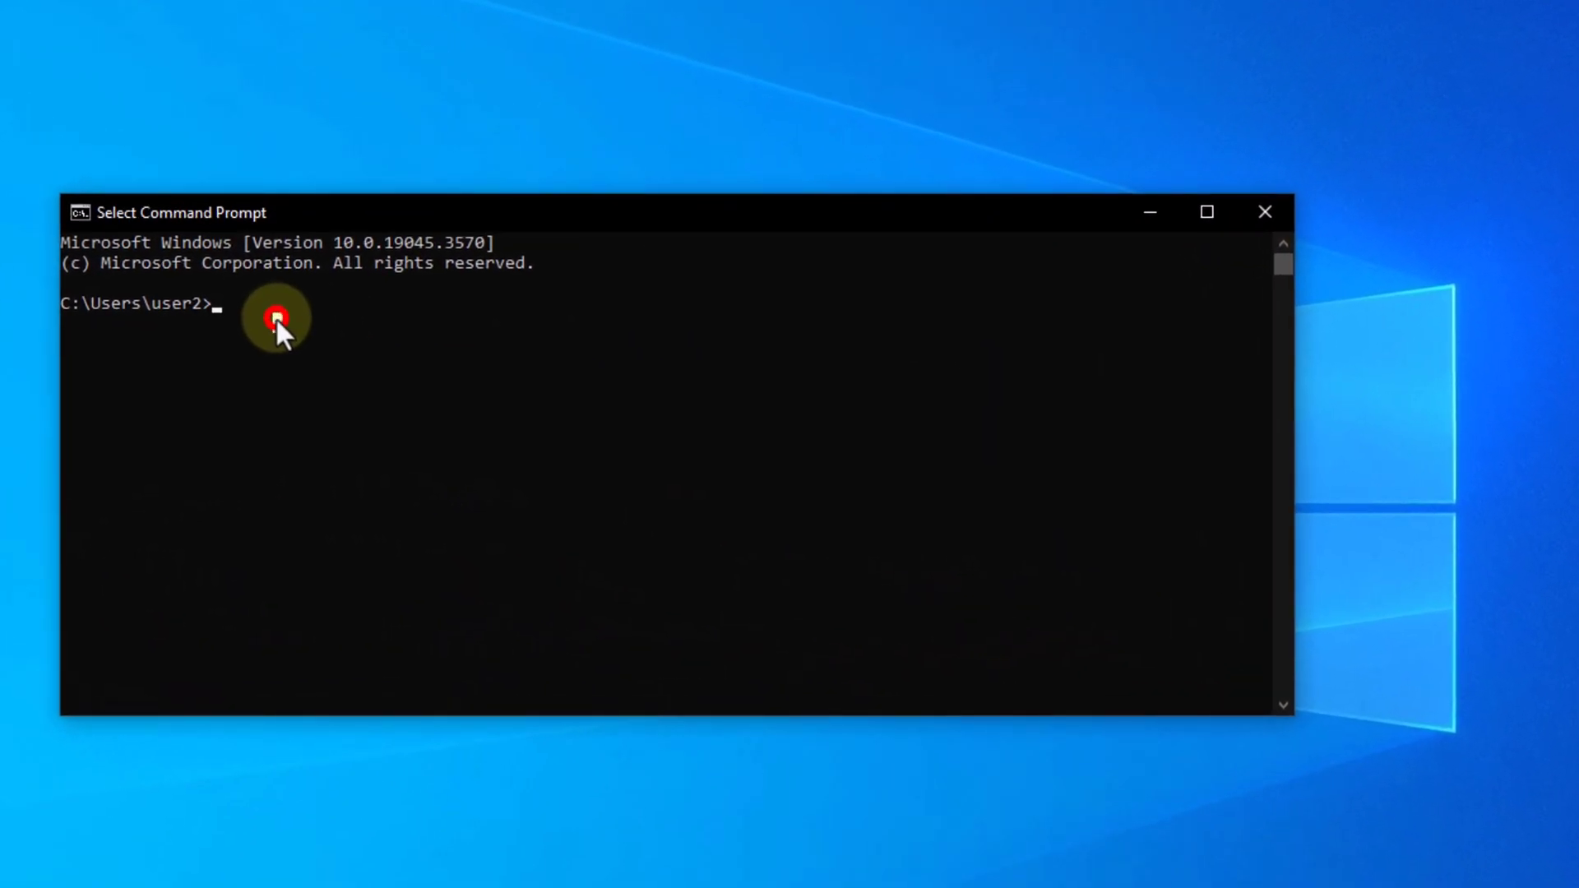
{"action": "type", "text": "java"}
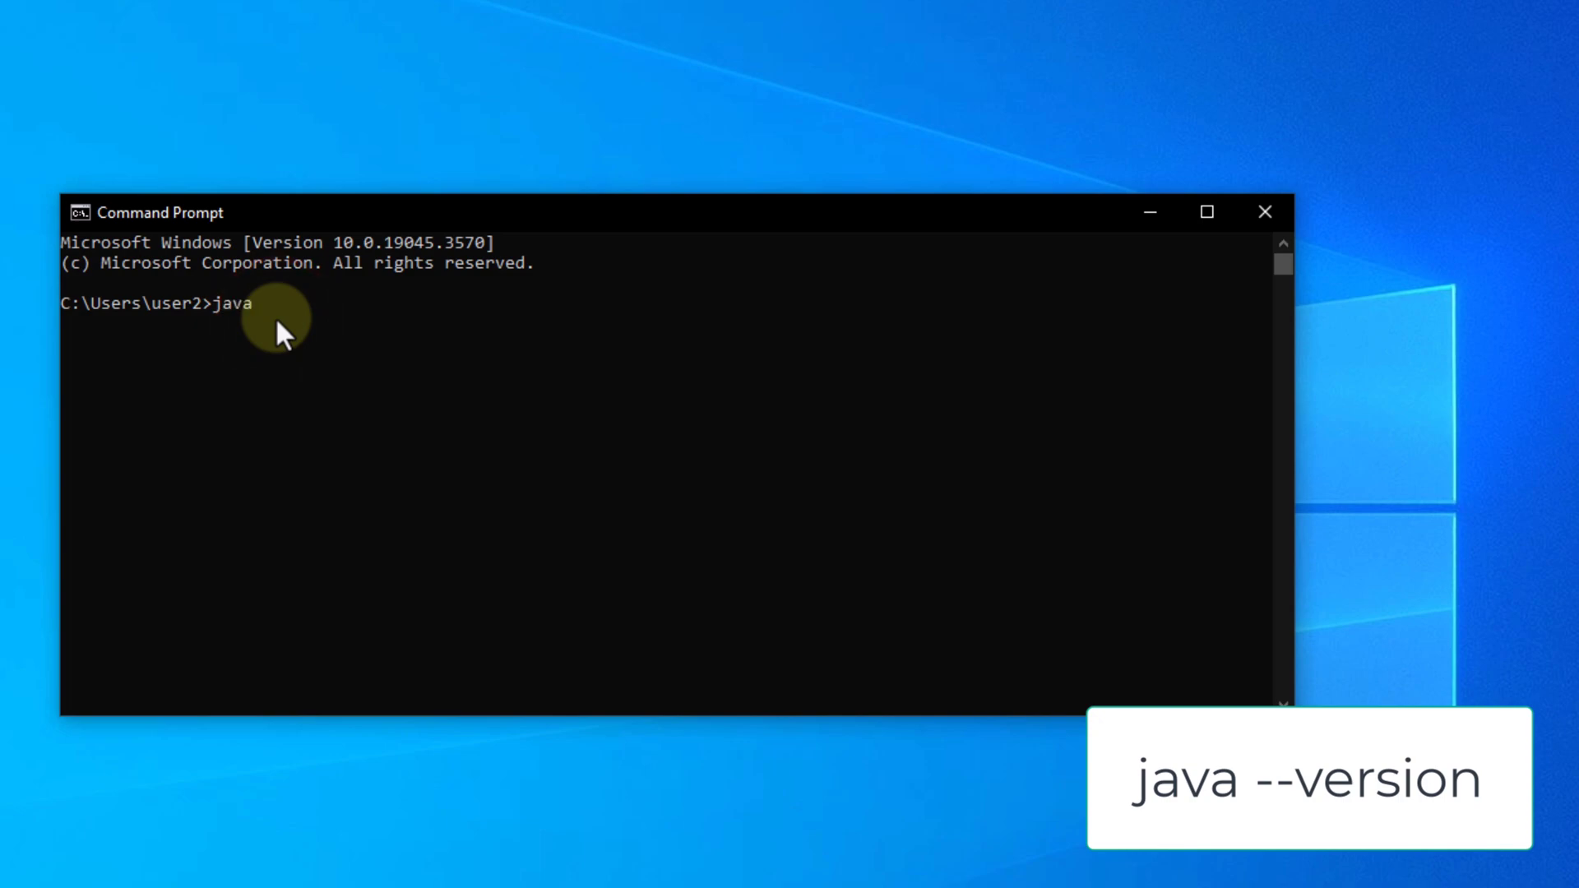
{"action": "type", "text": " --version"}
{"action": "key", "text": "Return"}
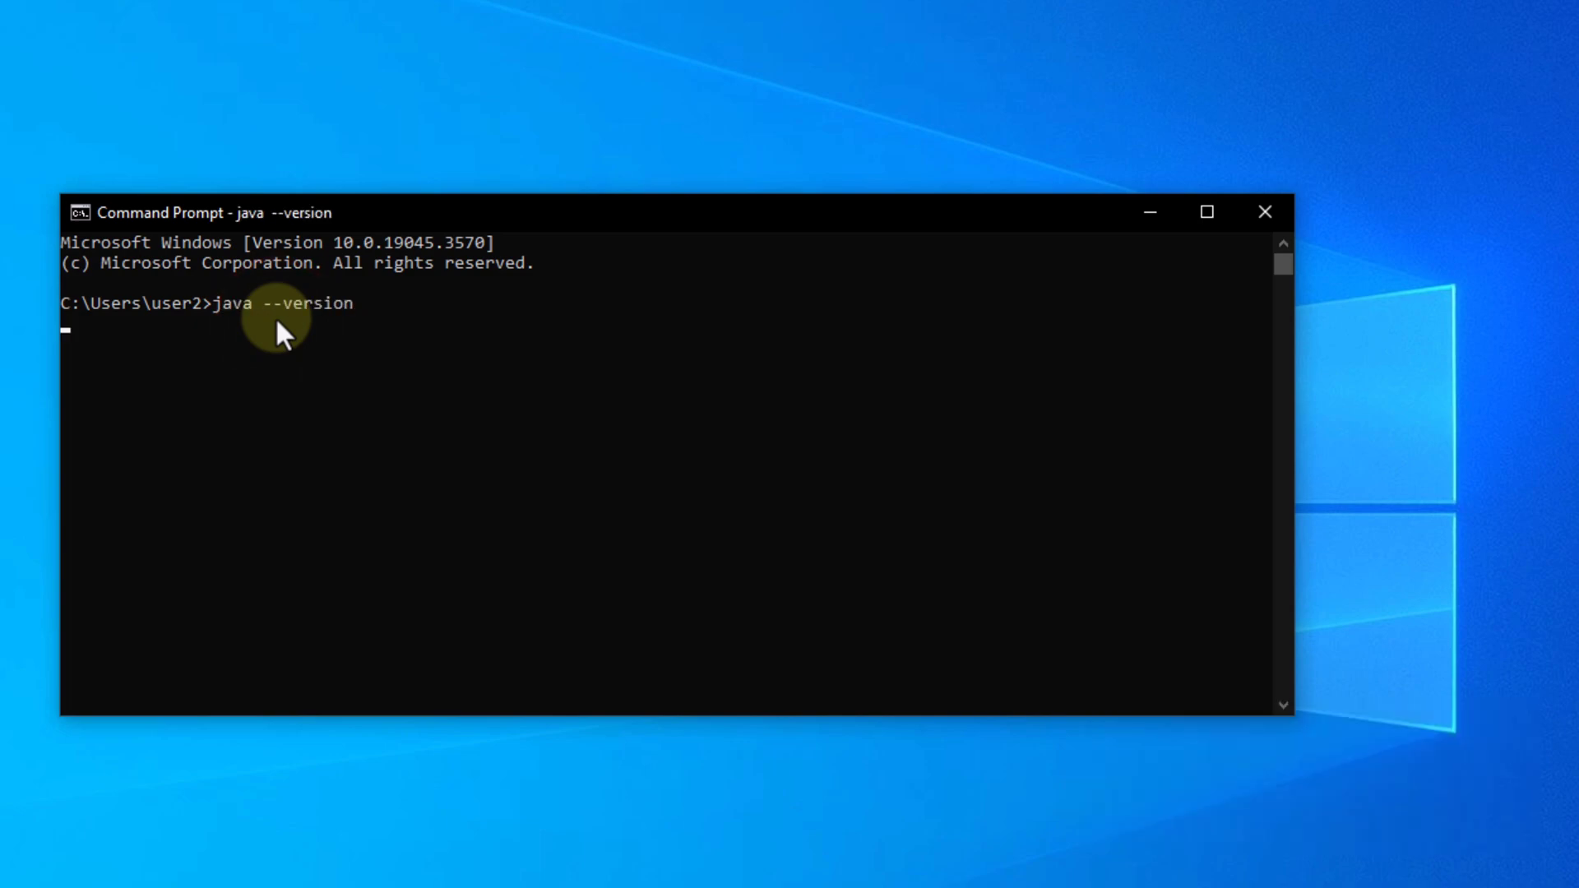
Highlight the Java version line in the command output, then close Command Prompt.
{"action": "left_click_drag", "start_coordinate": [61, 323], "coordinate": [334, 324]}
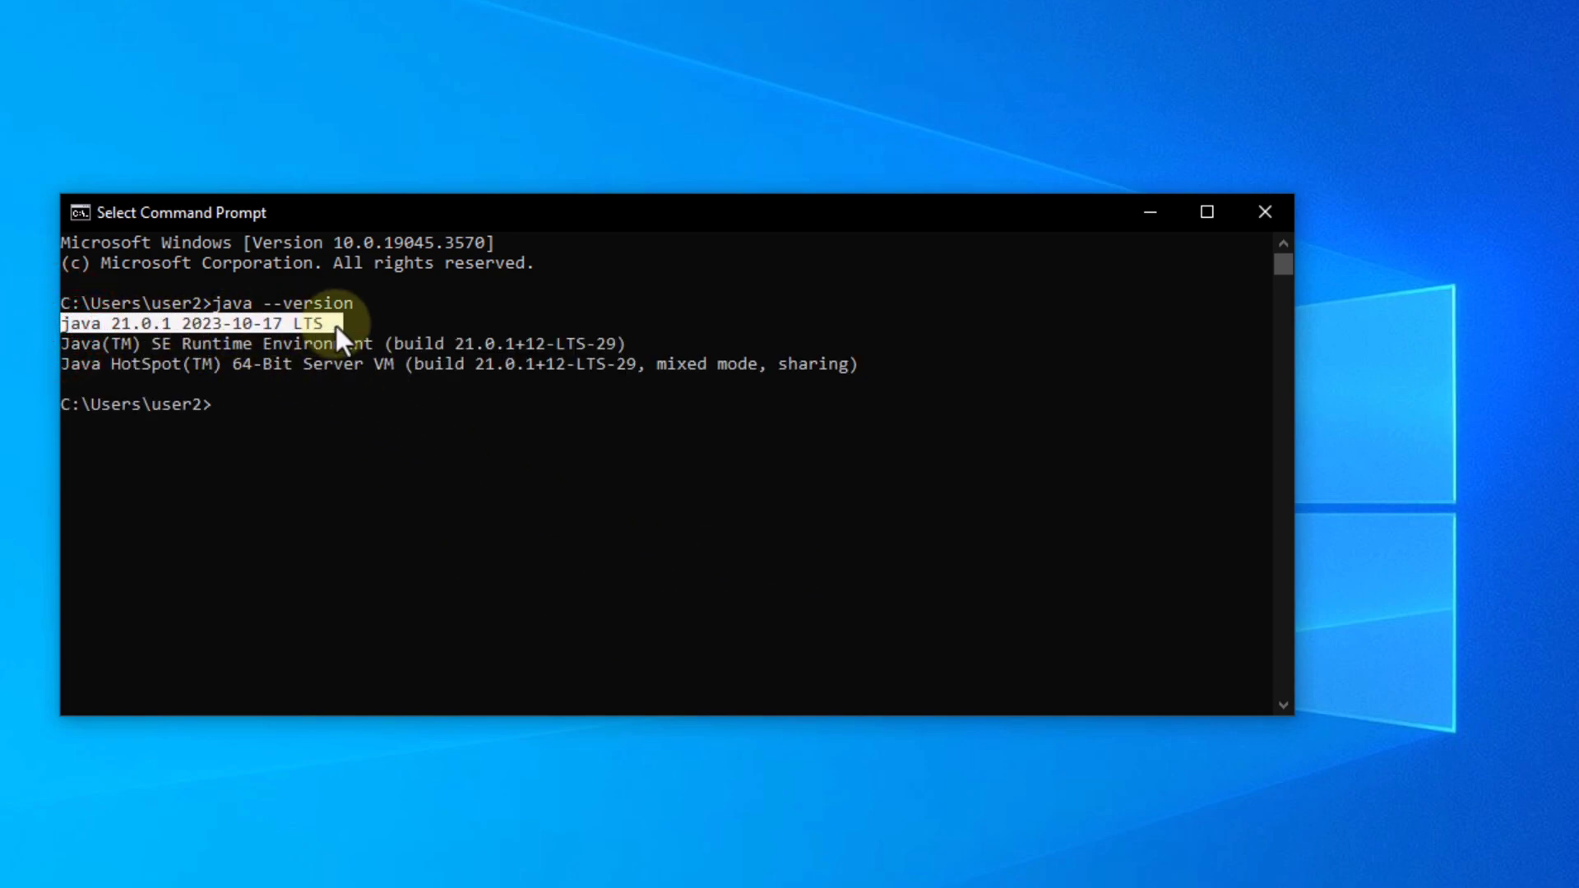
{"action": "right_click", "coordinate": [314, 417]}
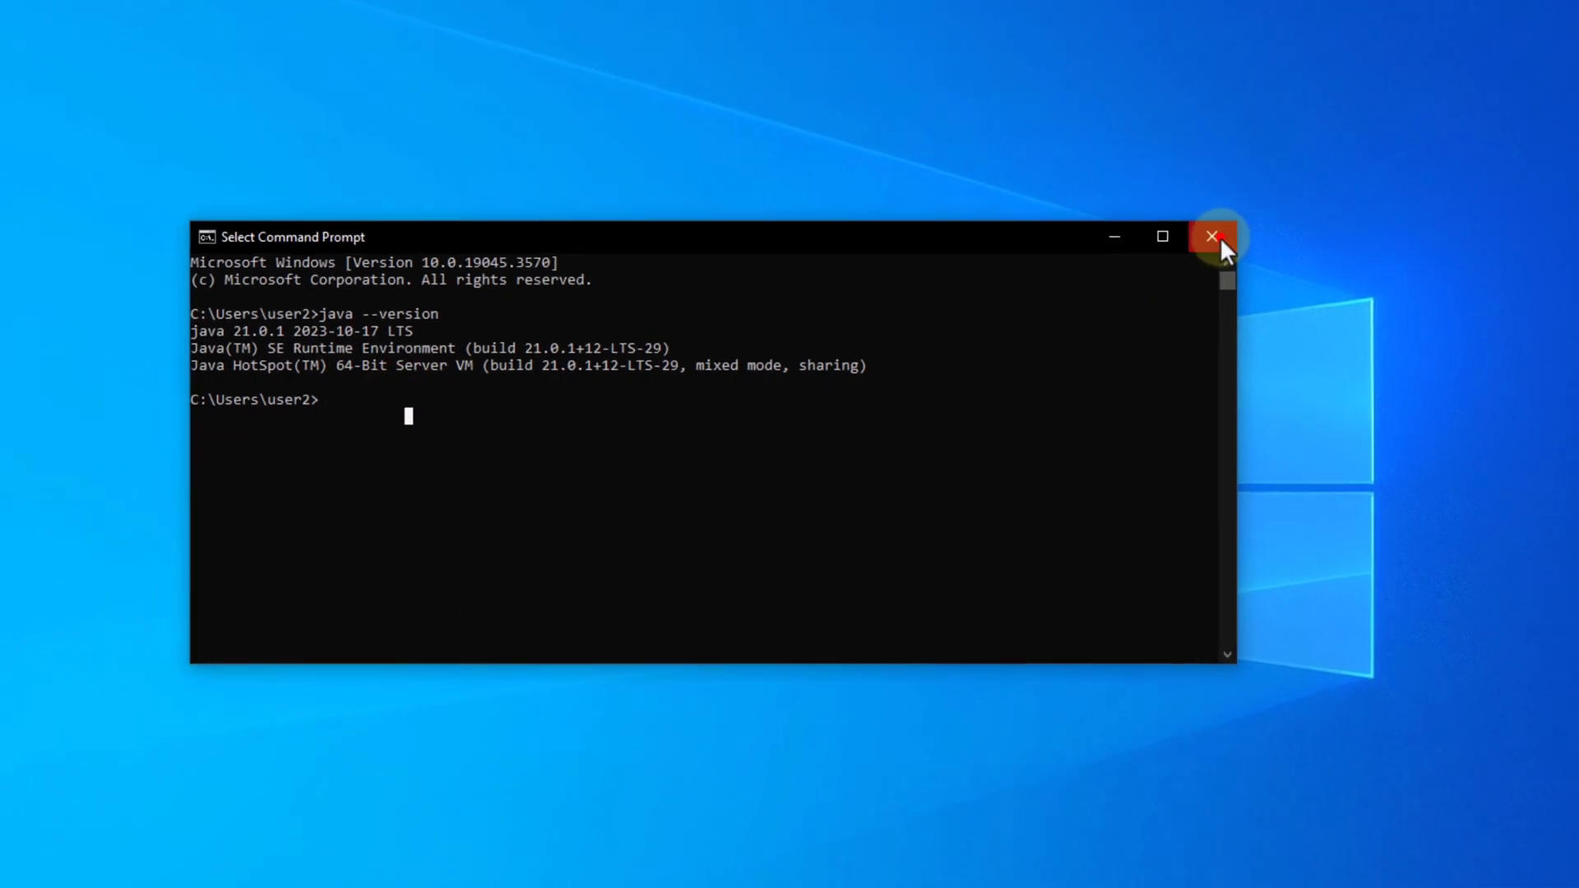
{"action": "left_click", "coordinate": [1272, 215]}
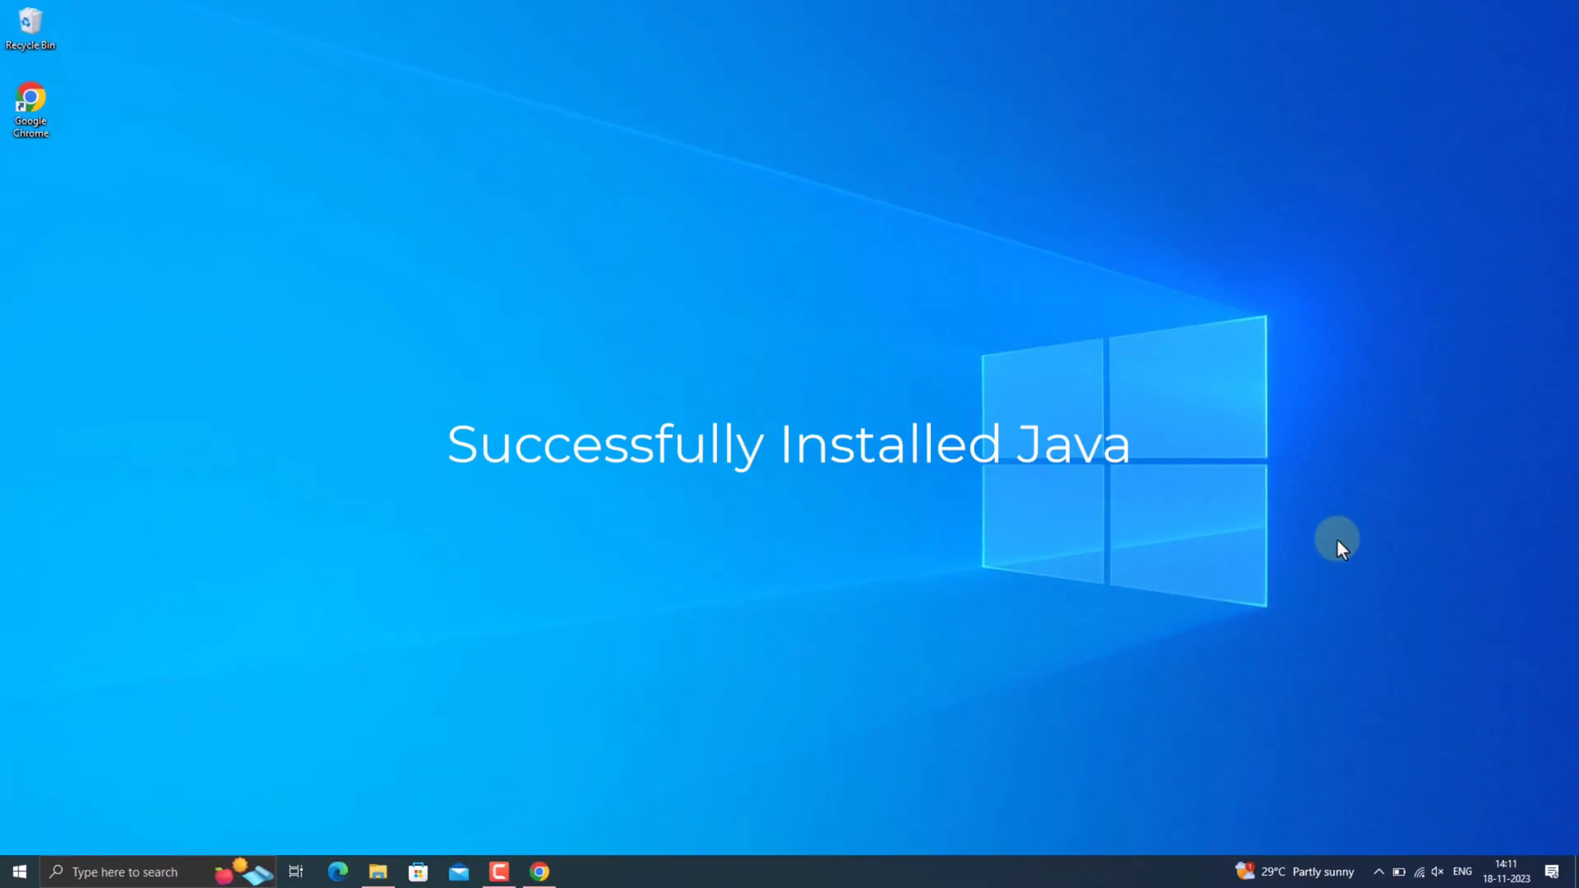